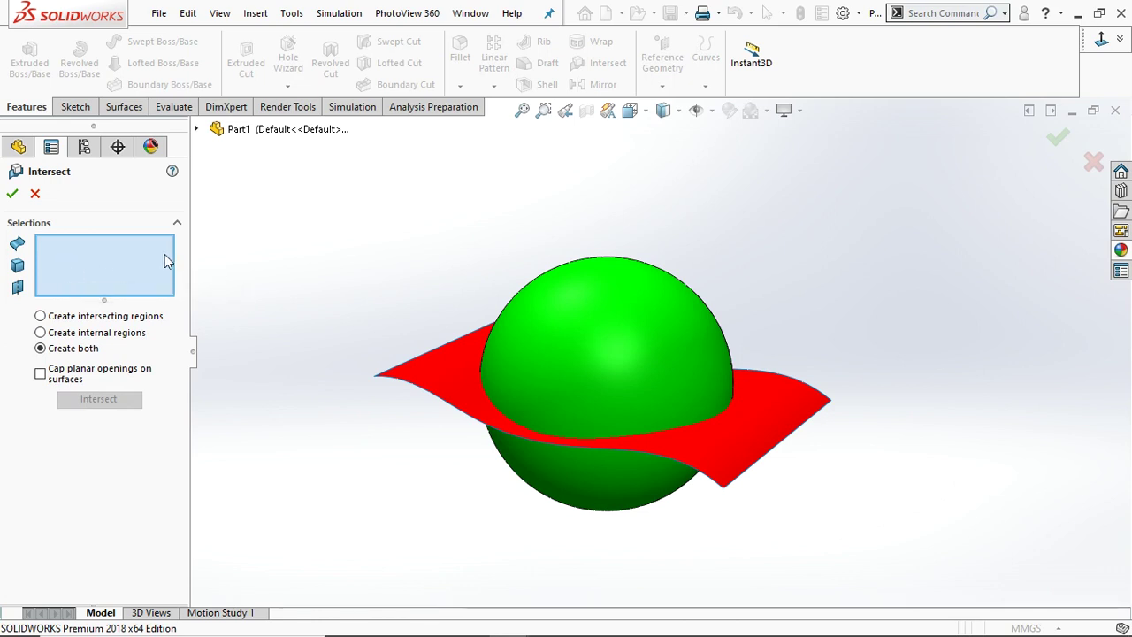
Select the sphere (Revolve1) and the wavy surface (Surface-Extrude1) as intersect bodies.
left_click(571, 326)
left_click(451, 376)
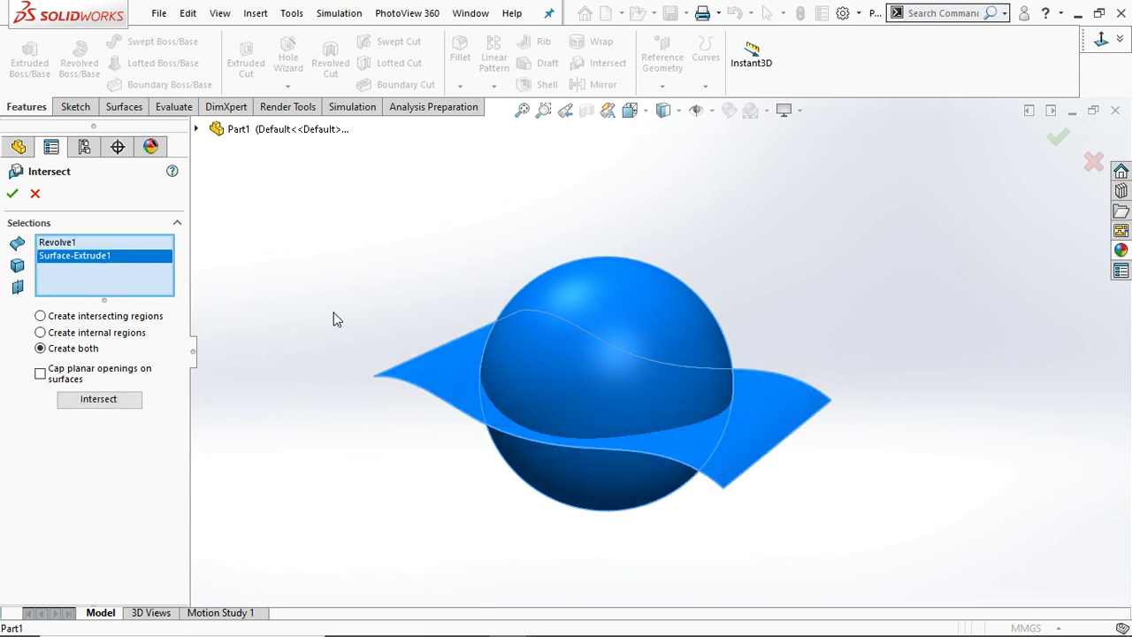
Compute the regions, exclude the sphere's lower Region 1, and accept to create dome Intersect7.
left_click(97, 400)
scroll(175, 315, "down", 3)
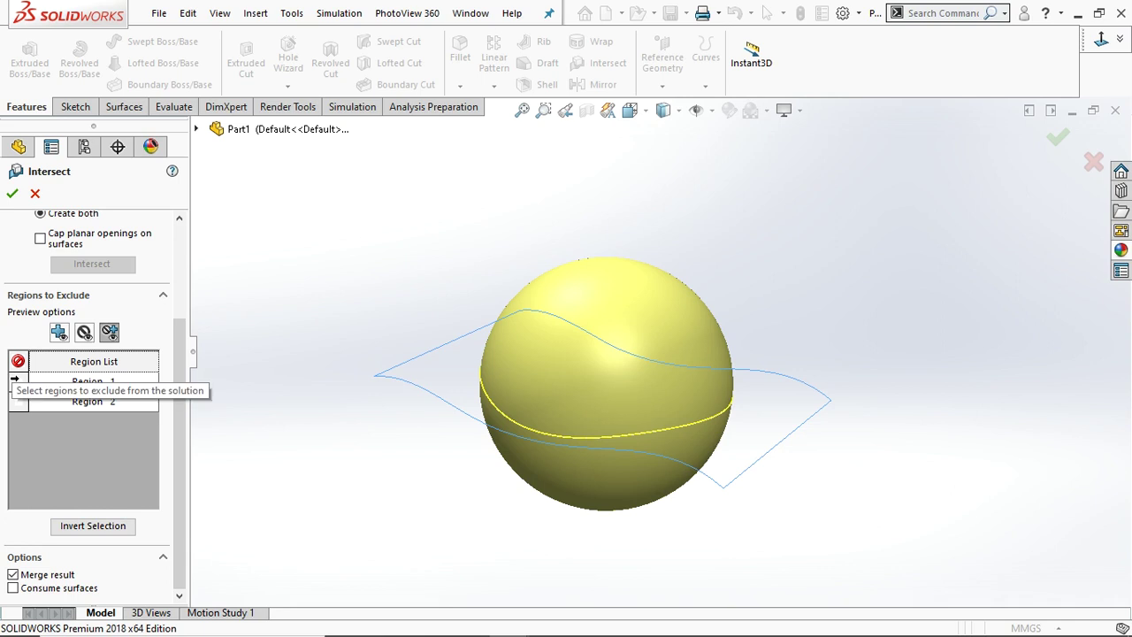
left_click(16, 381)
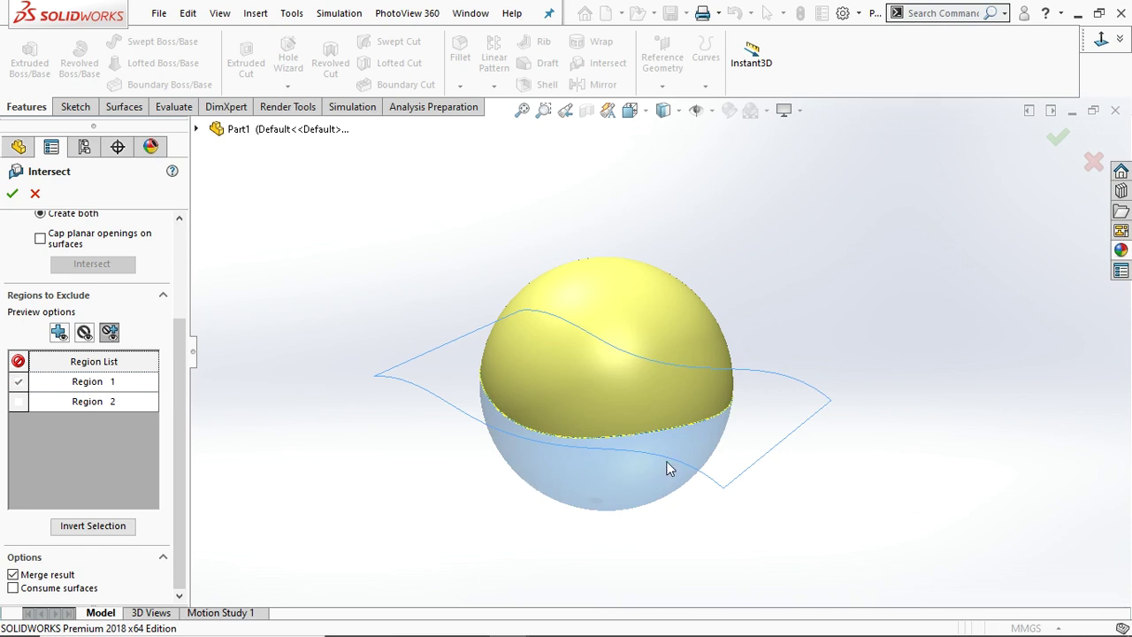
left_click(79, 530)
middle_click_drag(732, 559, 703, 478)
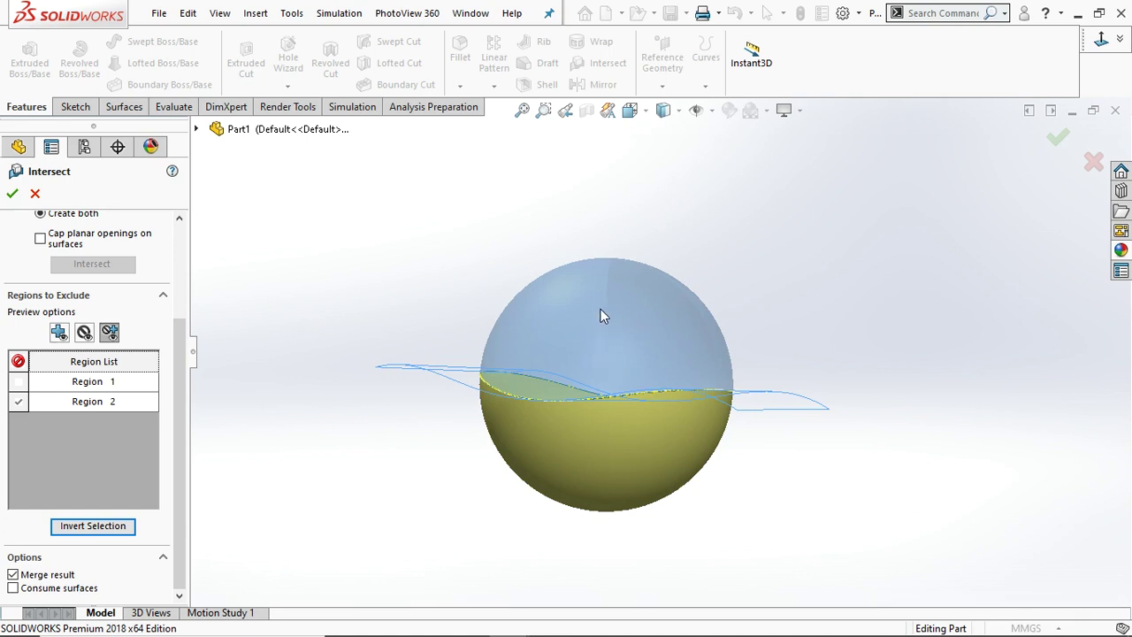
left_click(18, 400)
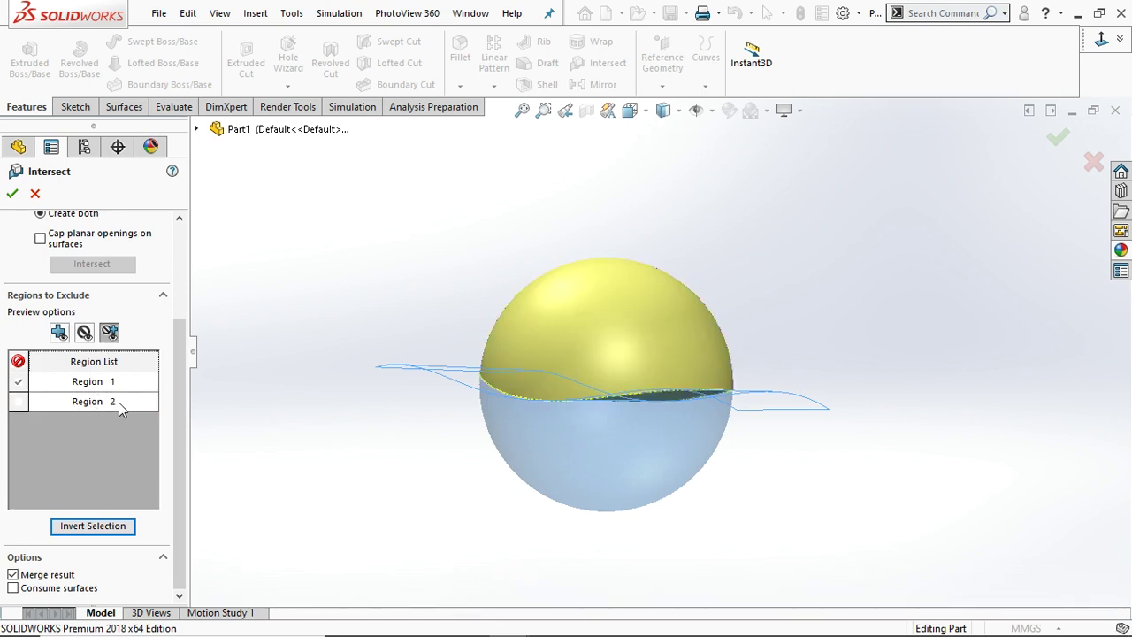
left_click(12, 195)
middle_click_drag(550, 493, 574, 456)
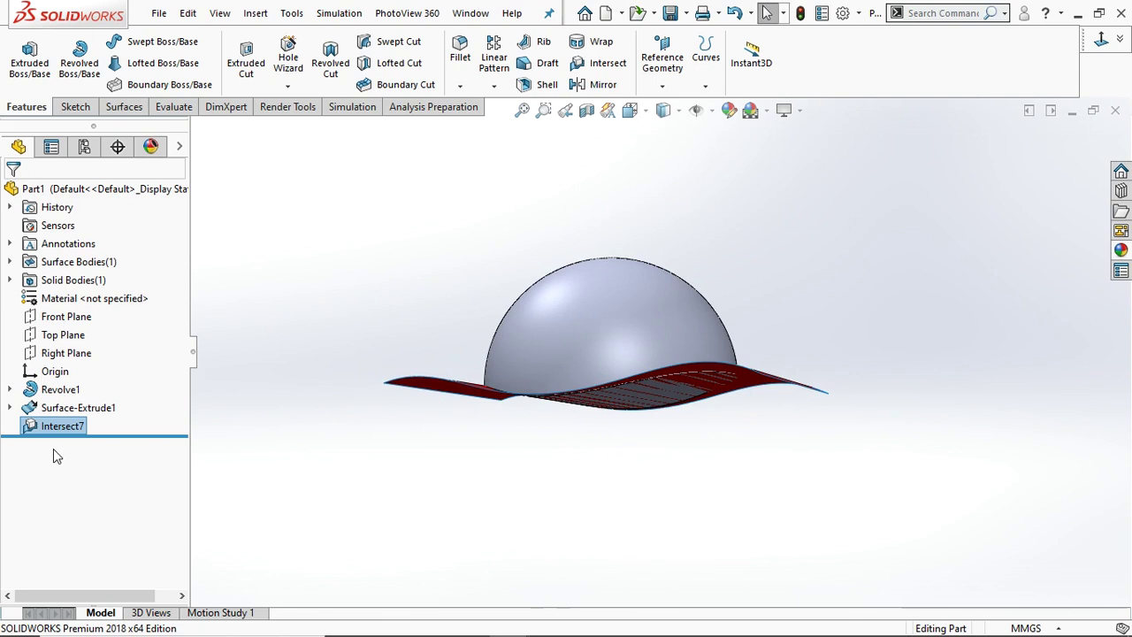
Hide and re-show Surface-Extrude1, then reopen Intersect7 for editing.
mouse_move(489, 441)
middle_mouse_down()
mouse_move(616, 445)
mouse_move(589, 336)
mouse_move(542, 424)
mouse_move(462, 487)
mouse_move(624, 472)
mouse_move(527, 521)
mouse_move(478, 437)
middle_mouse_up()
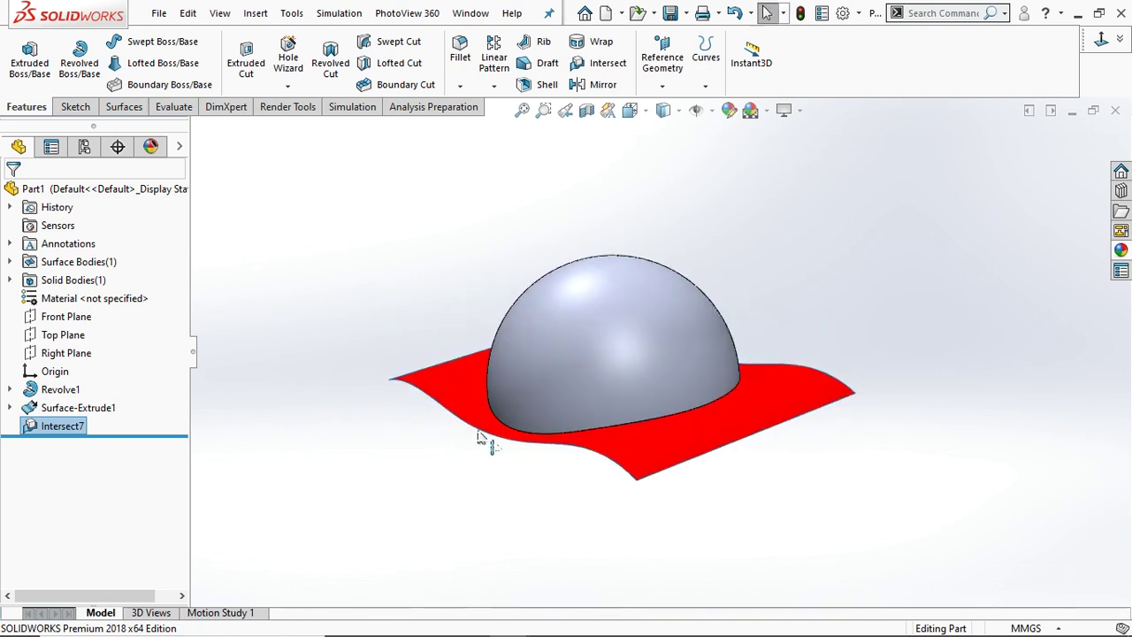
left_click(450, 389)
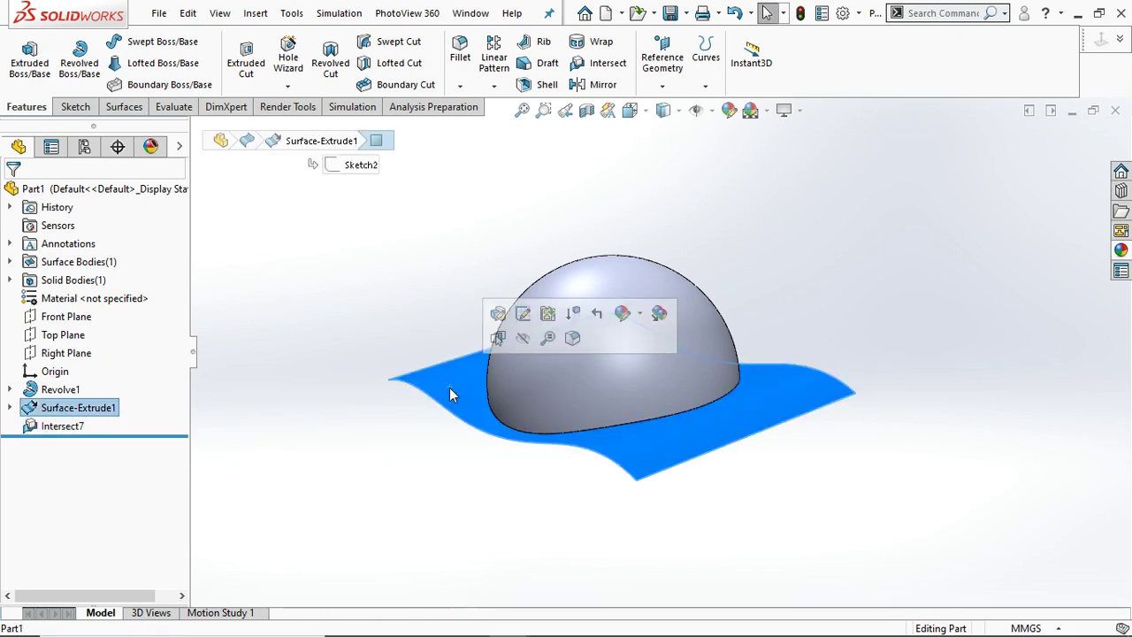
left_click(522, 337)
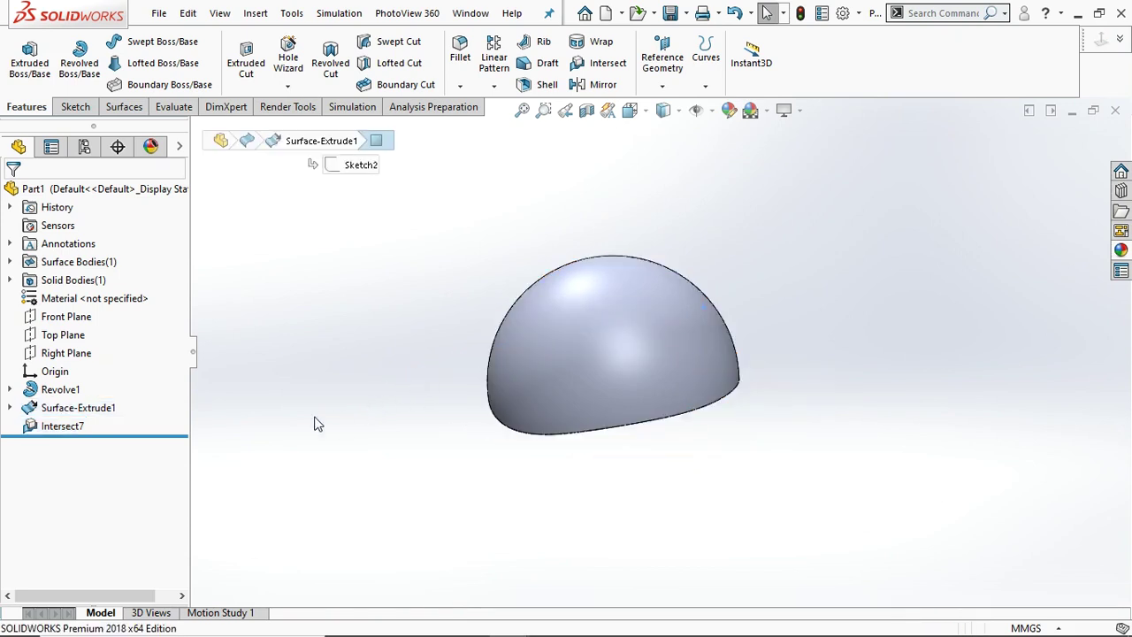
left_click(55, 409)
left_click(66, 378)
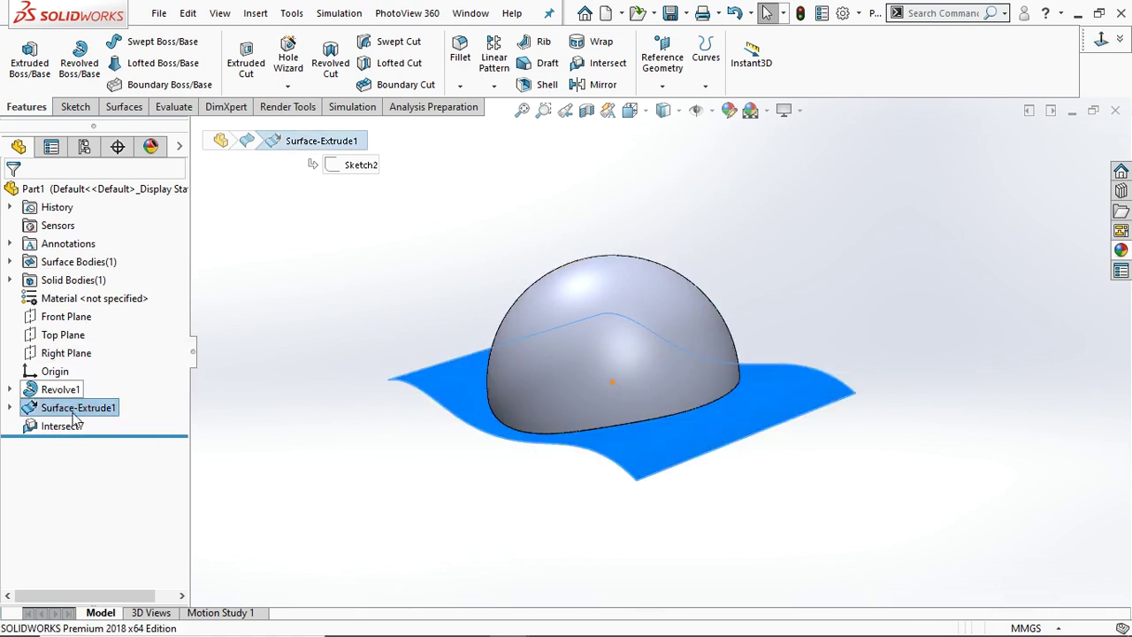
left_click(53, 426)
left_click(63, 371)
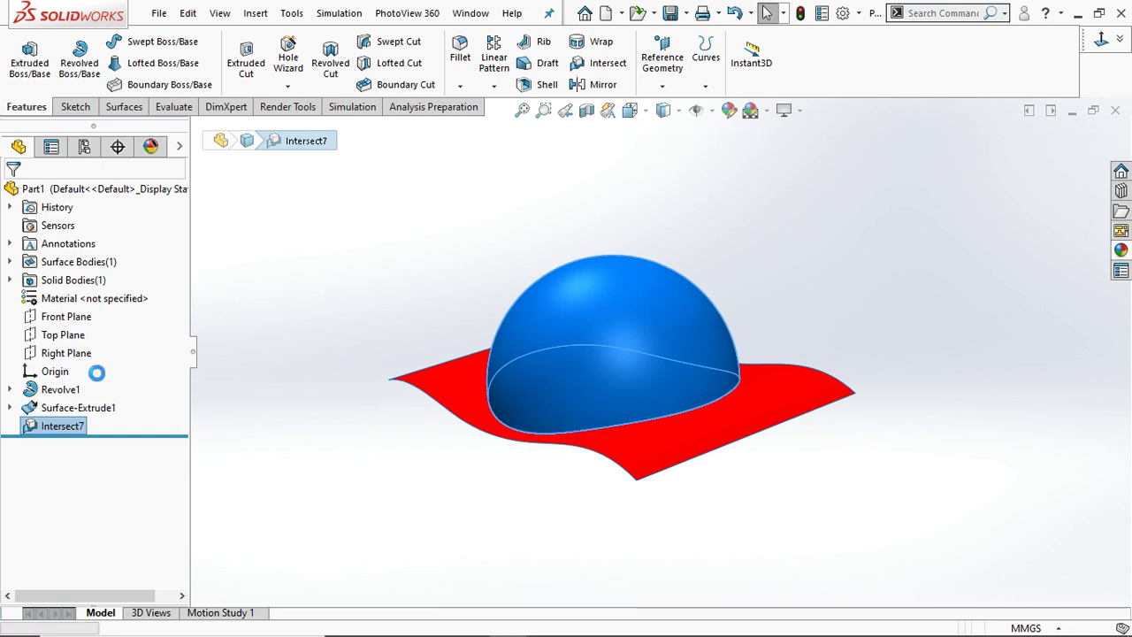
Turn on Consume surfaces in Intersect7 and confirm, leaving only the dome solid.
left_click_drag(176, 384, 184, 501)
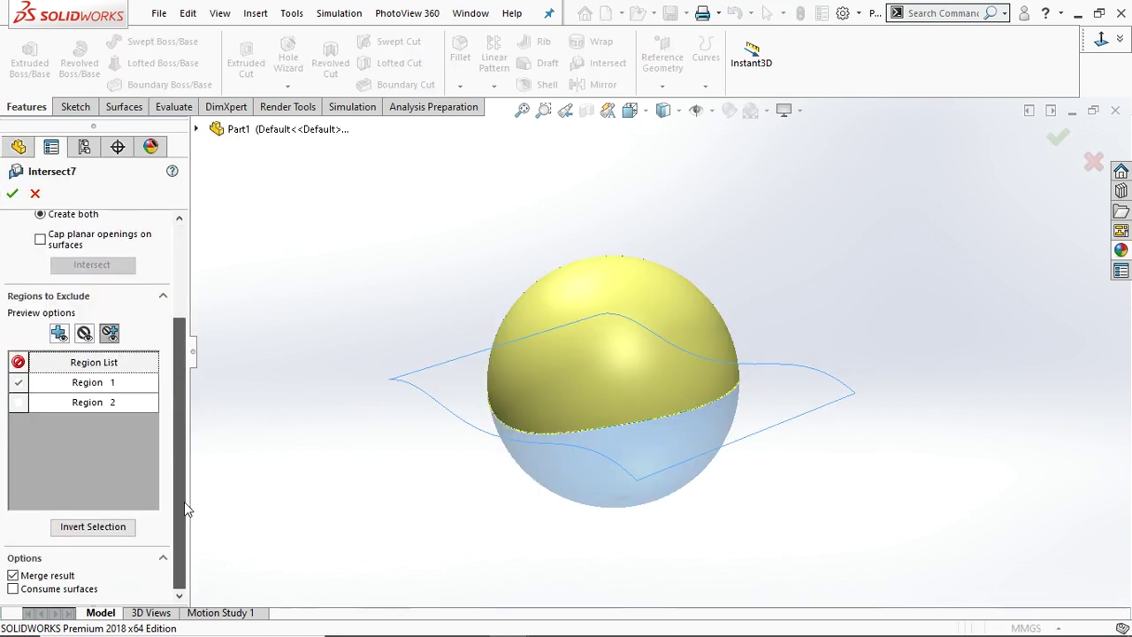
left_click(15, 589)
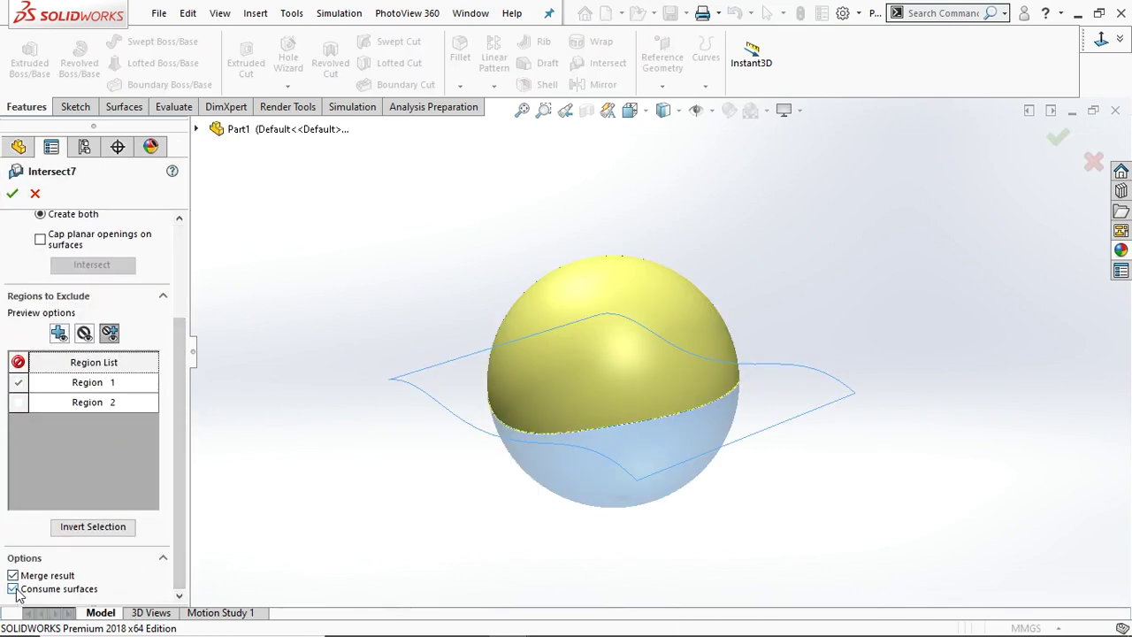
left_click(13, 196)
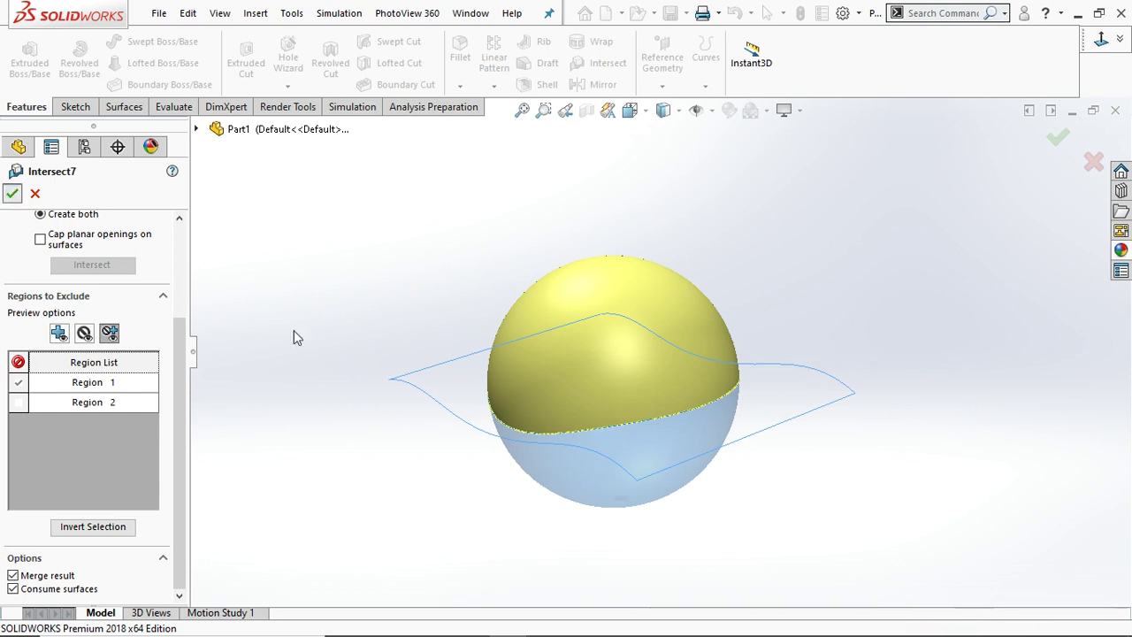
middle_click_drag(449, 431, 506, 451)
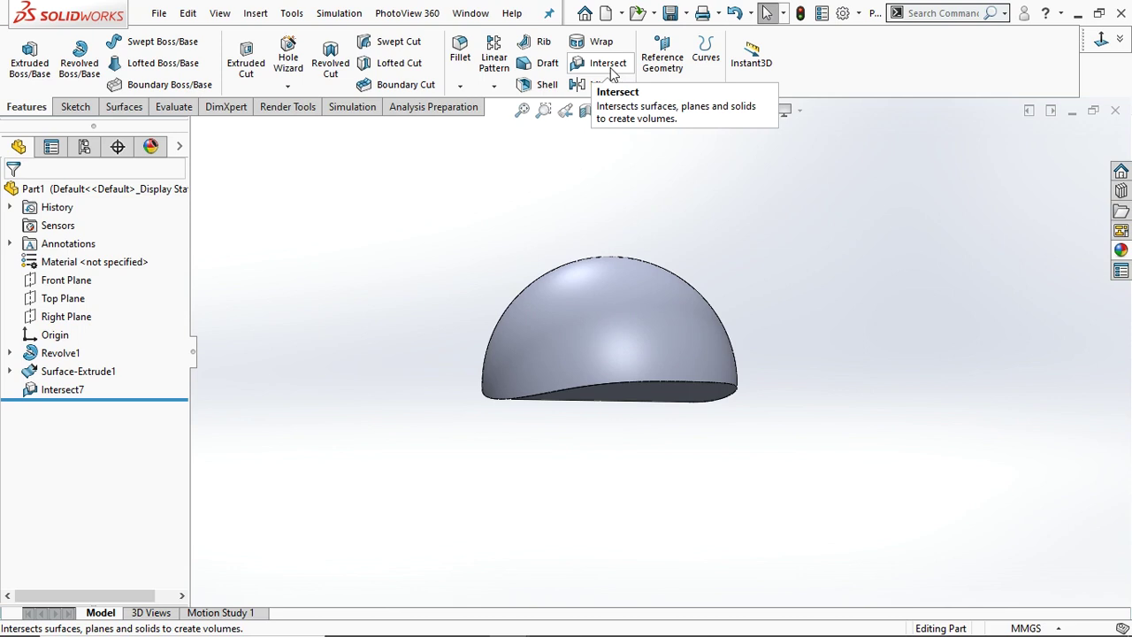
Switch to the Part2 window and orbit it to an upright view.
middle_click_drag(752, 389, 719, 442)
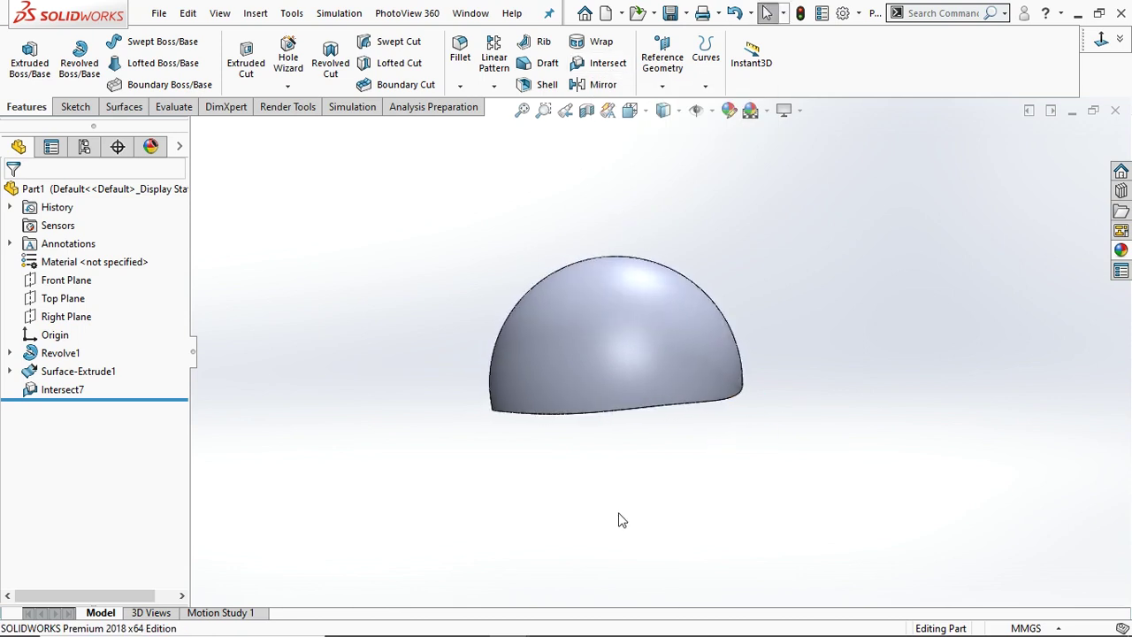
mouse_move(510, 623)
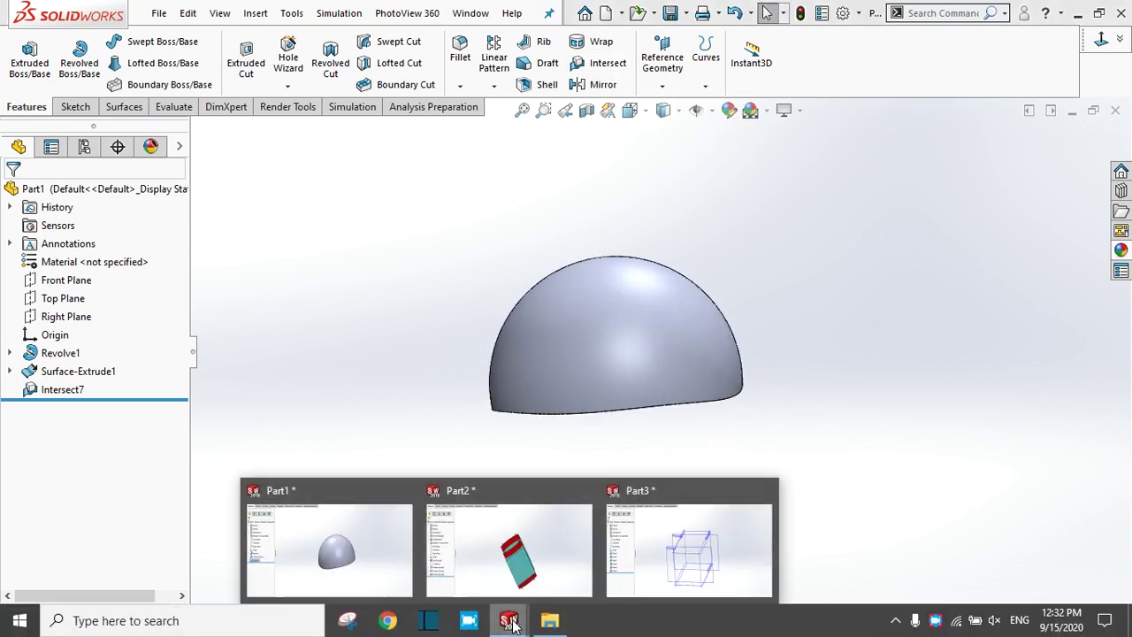
left_click(513, 566)
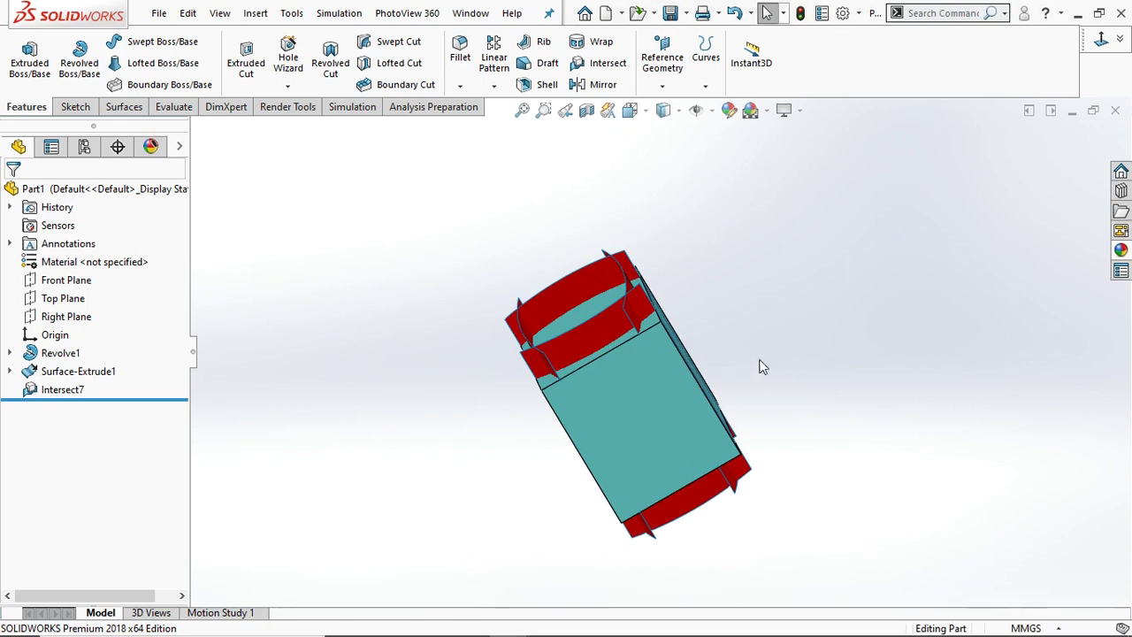
middle_click_drag(758, 366, 715, 389)
scroll(707, 384, "up", 2)
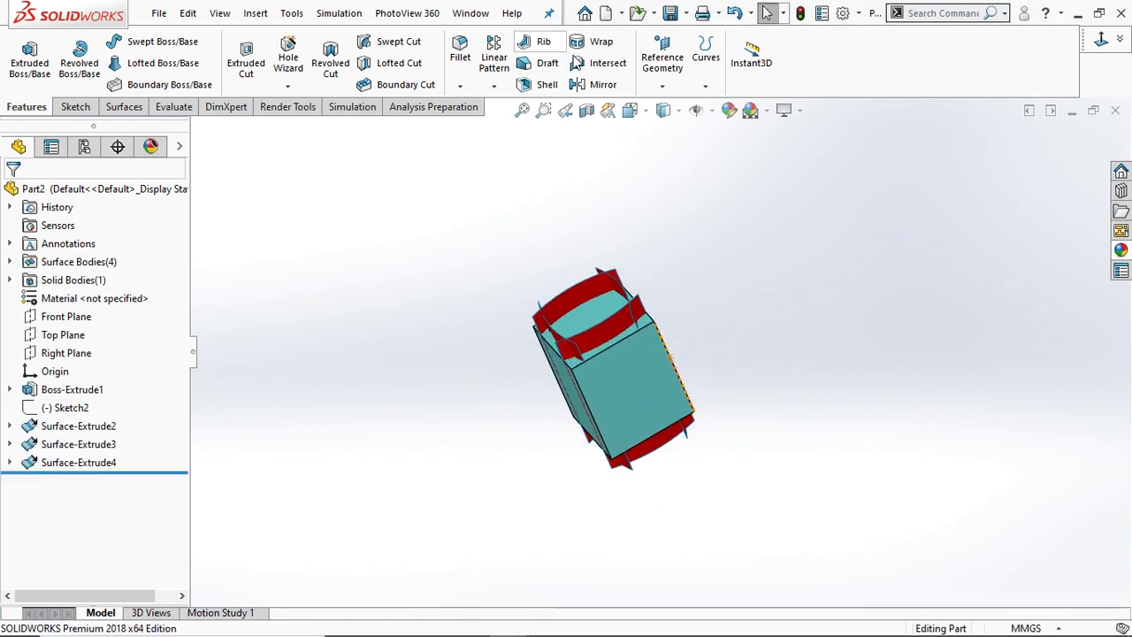
Intersect Surface-Extrude2, Surface-Extrude3, both Surface-Extrude4 faces and Boss-Extrude1, computing the regions.
left_click(606, 64)
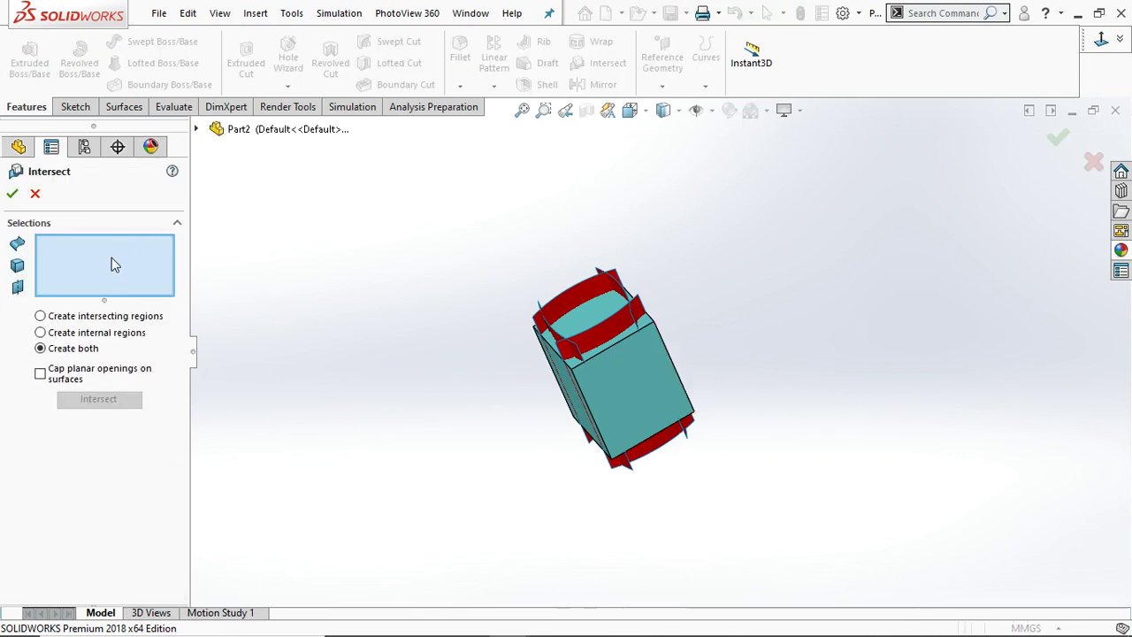
left_click(573, 302)
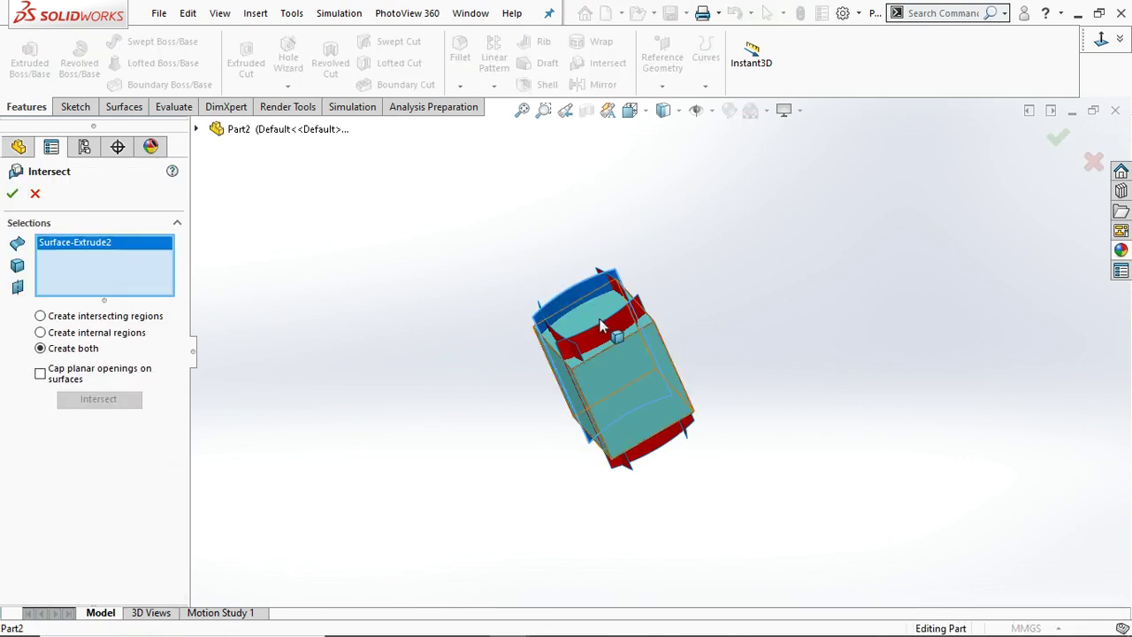
left_click(600, 330)
scroll(616, 343, "down", 3)
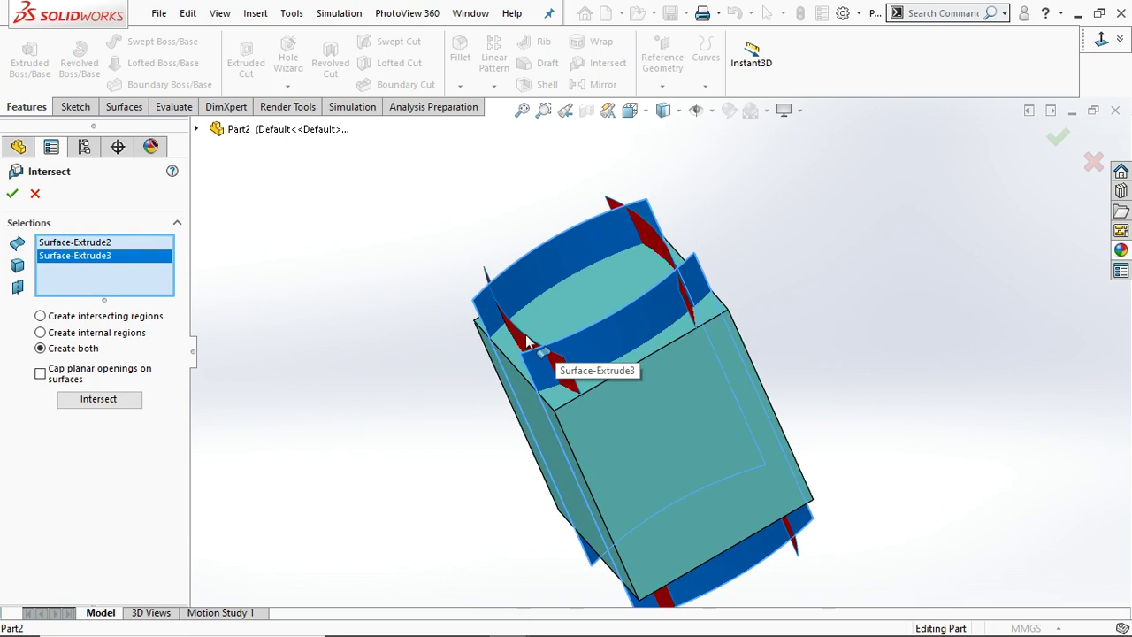
left_click(616, 343)
left_click(647, 235)
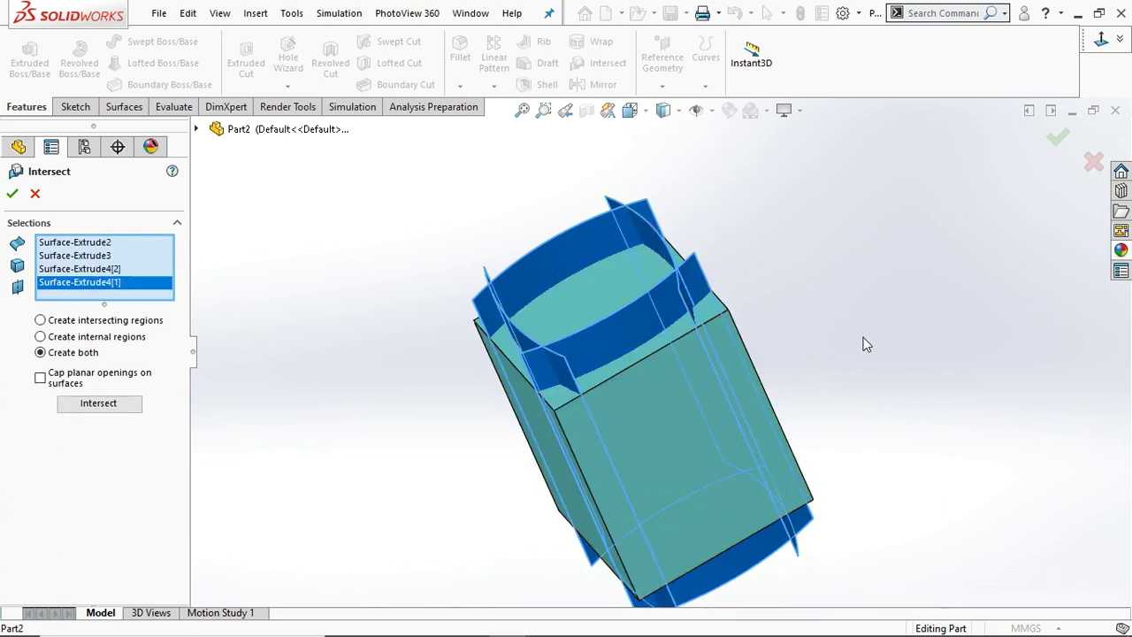
middle_click_drag(866, 344, 799, 374)
left_click(746, 381)
scroll(774, 367, "up", 3)
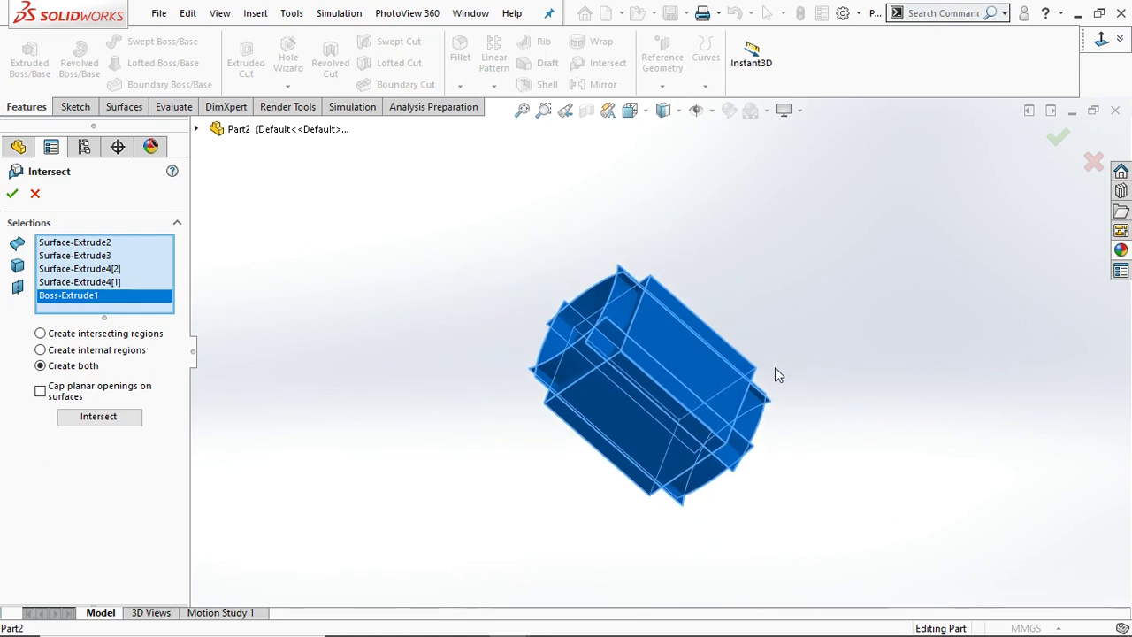
scroll(536, 342, "down", 2)
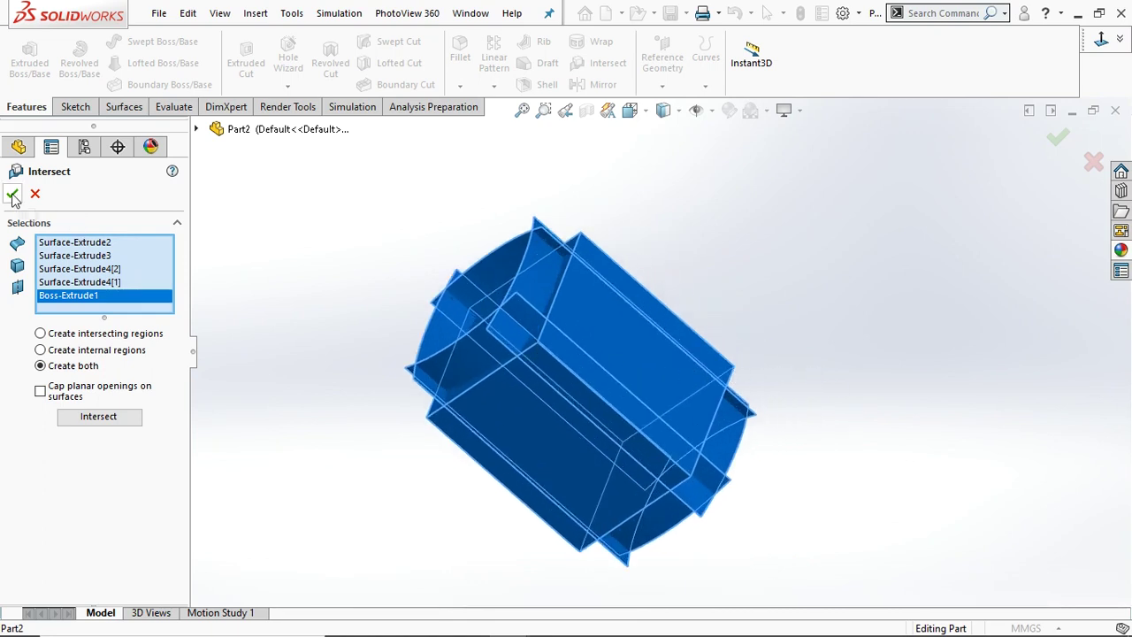
left_click(88, 415)
Exclude Region 2, preview the included and removed regions, and accept Intersect4.
scroll(180, 352, "down", 3)
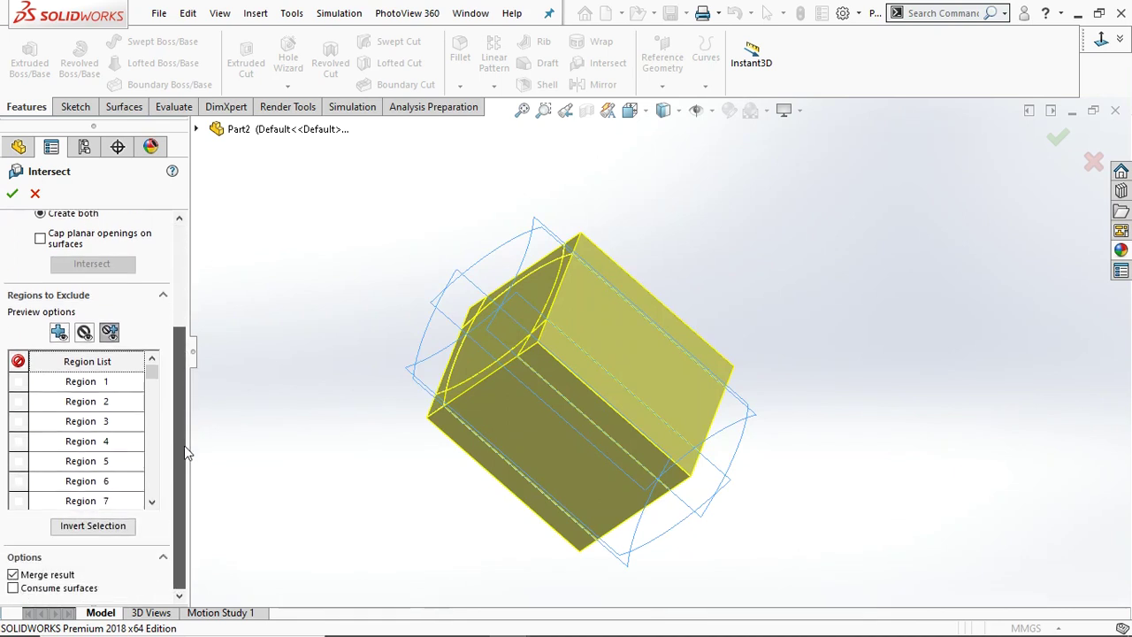
middle_click_drag(349, 437, 420, 435)
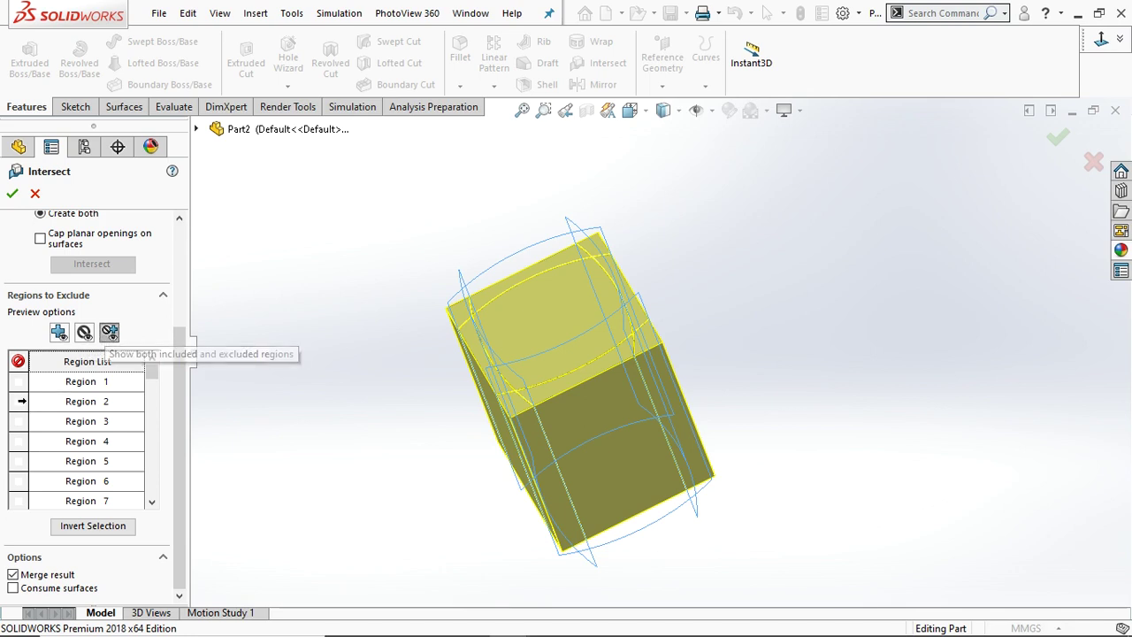
left_click(17, 400)
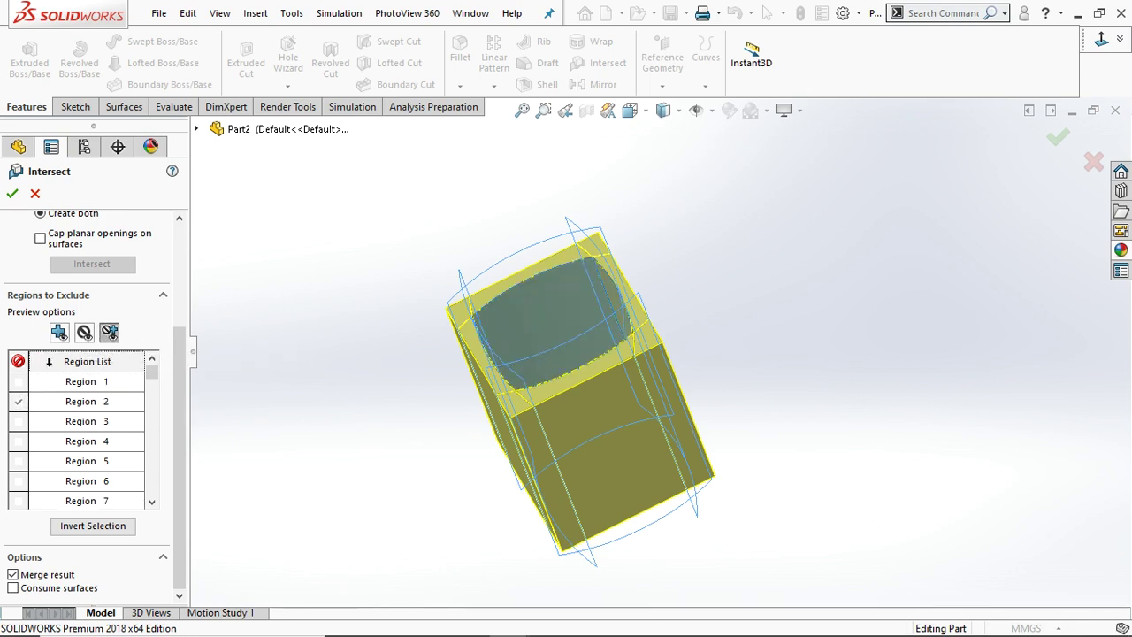
left_click(59, 333)
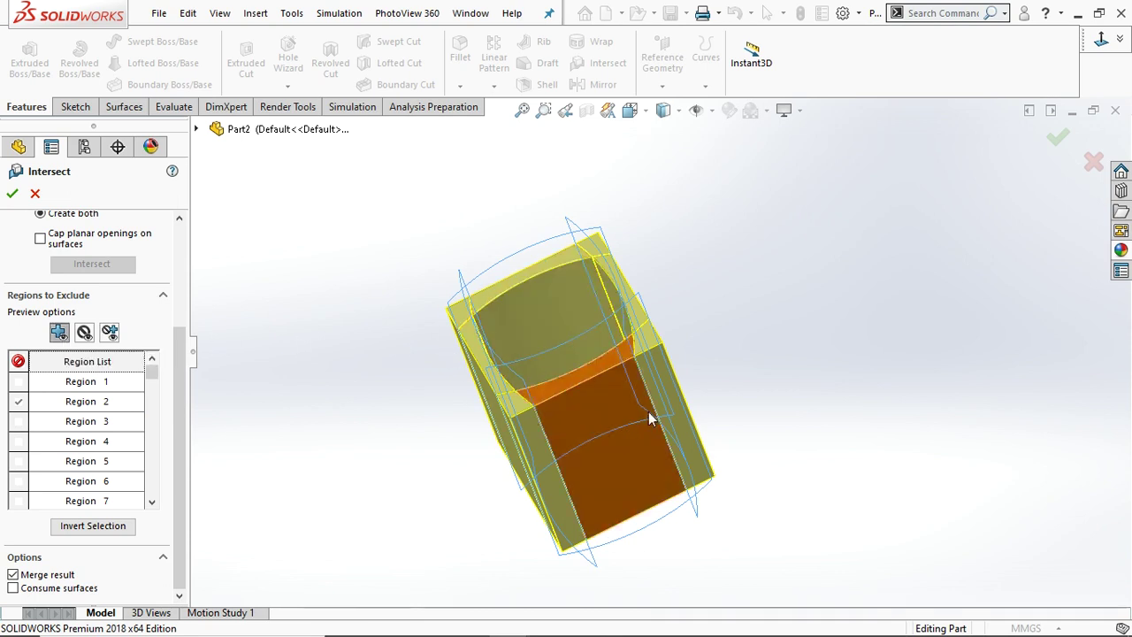
mouse_move(418, 398)
middle_mouse_down()
mouse_move(443, 399)
mouse_move(422, 406)
mouse_move(426, 415)
middle_mouse_up()
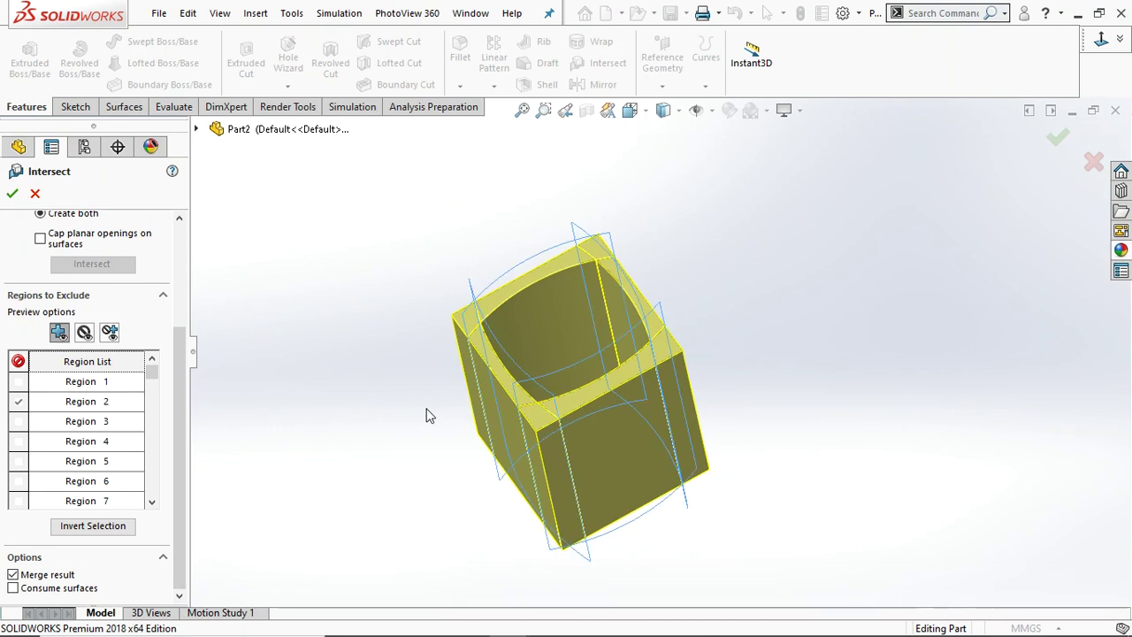
left_click(83, 333)
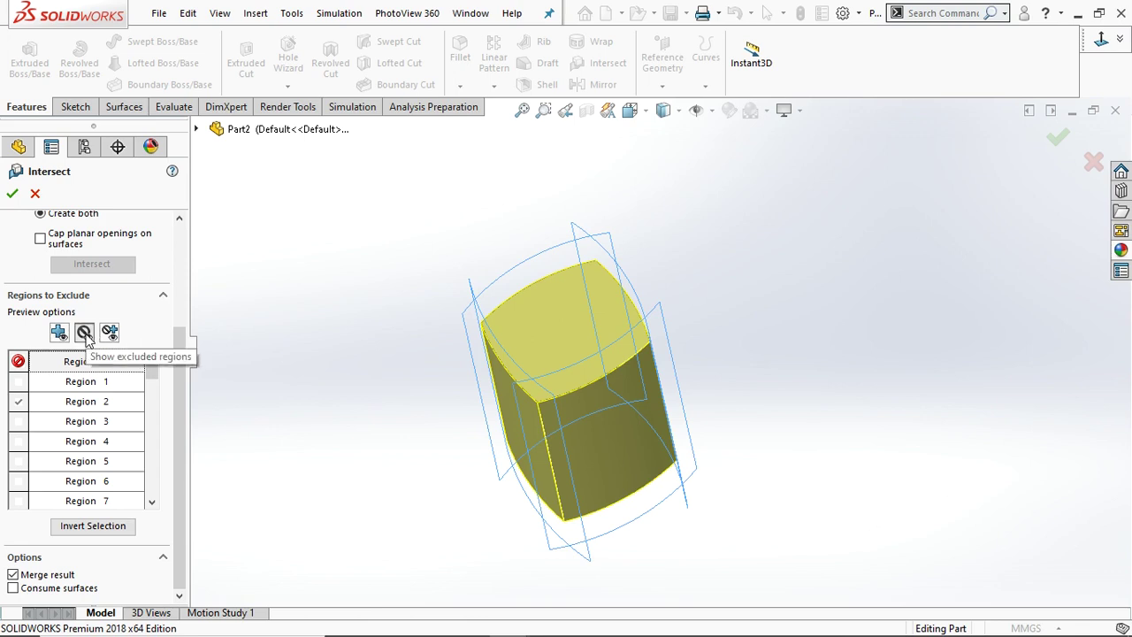
left_click(109, 333)
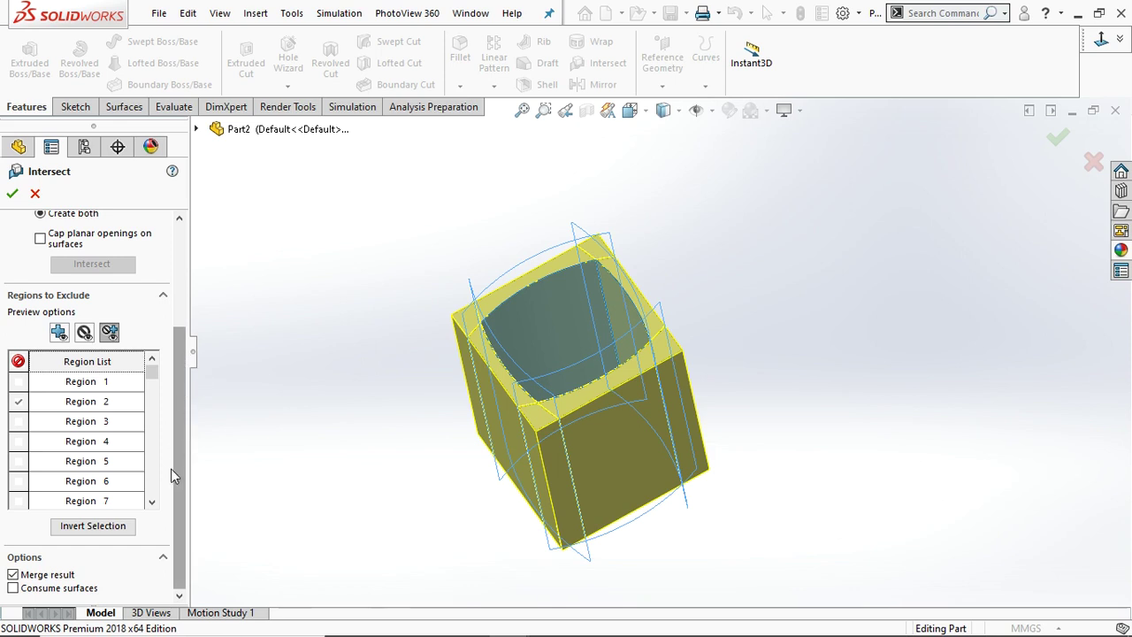
left_click(11, 195)
Reopen Intersect4, enable Consume surfaces, and confirm the change.
middle_click_drag(658, 351, 501, 354)
left_click(75, 481)
left_click(66, 435)
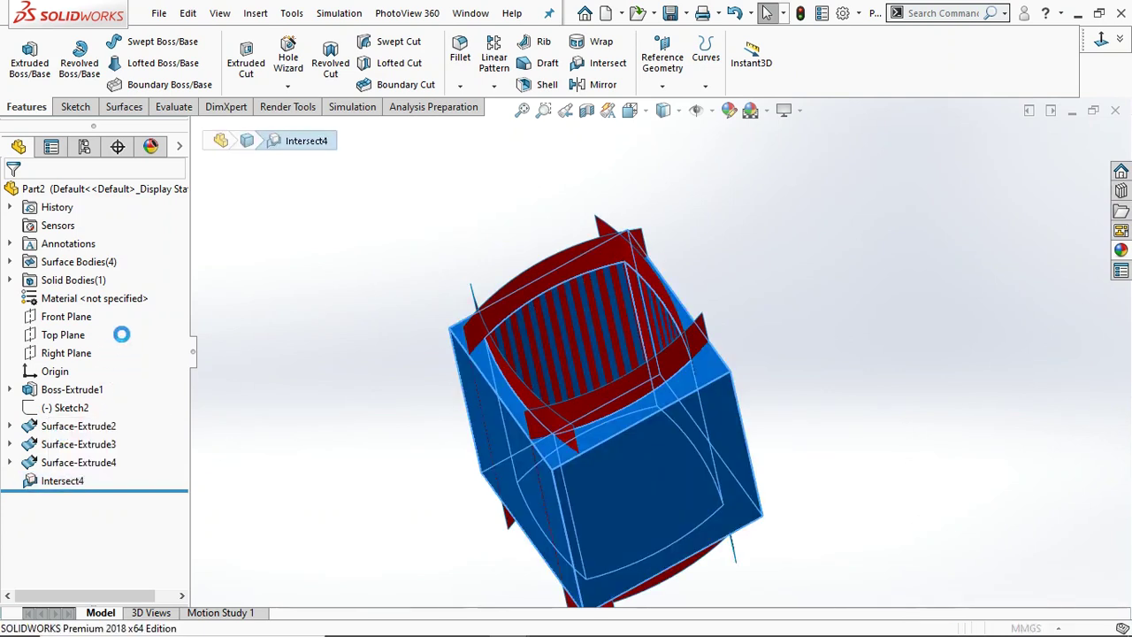
scroll(177, 341, "down", 3)
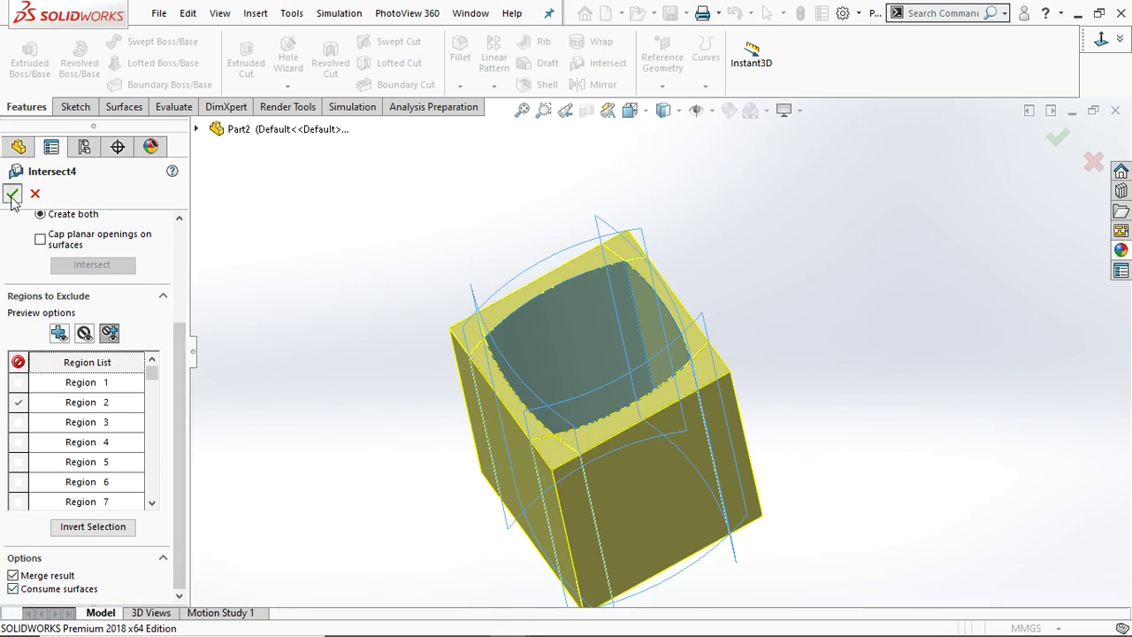
key("Return")
Reopen Intersect4 and stop excluding Region 2.
middle_click_drag(458, 416, 667, 386)
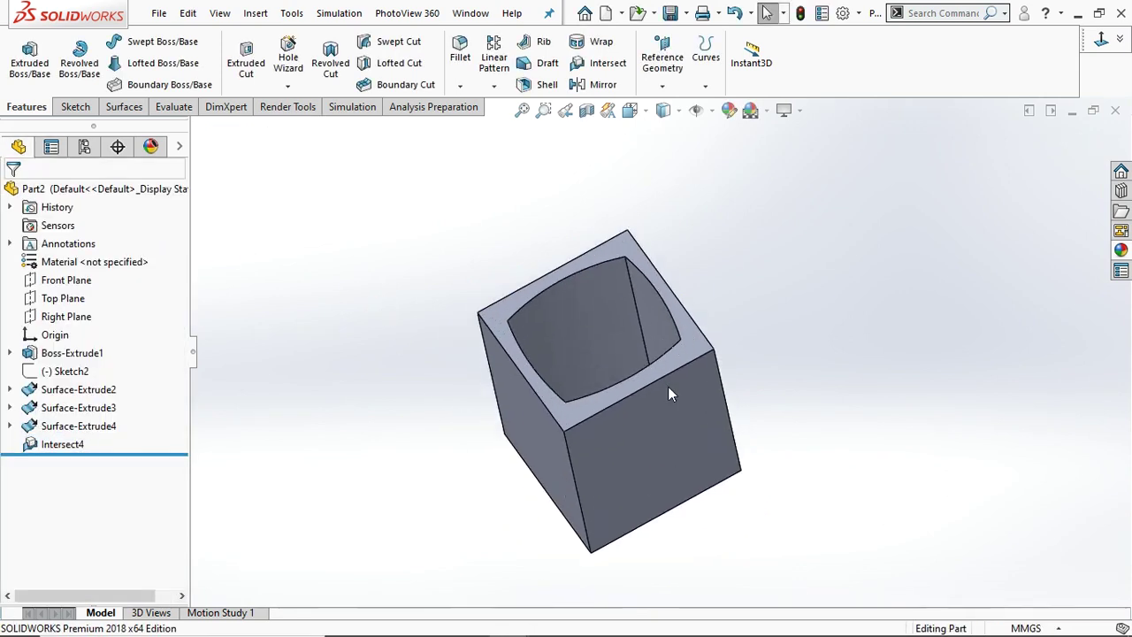
middle_click_drag(839, 321, 808, 277)
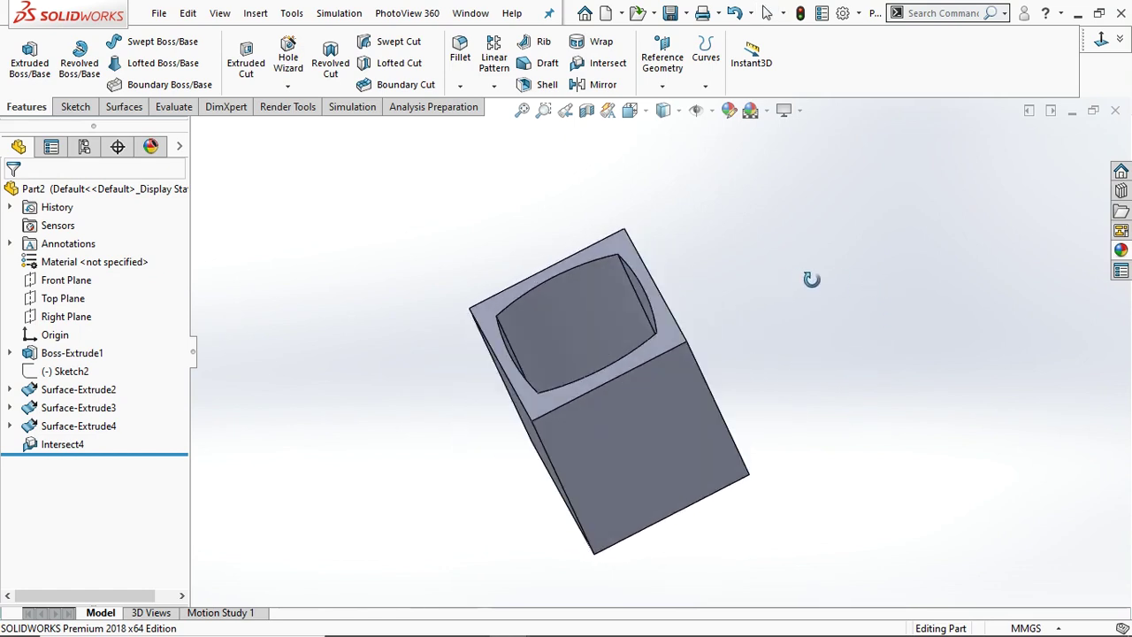
left_click(61, 444)
left_click(59, 392)
left_click_drag(184, 316, 184, 402)
left_click(12, 415)
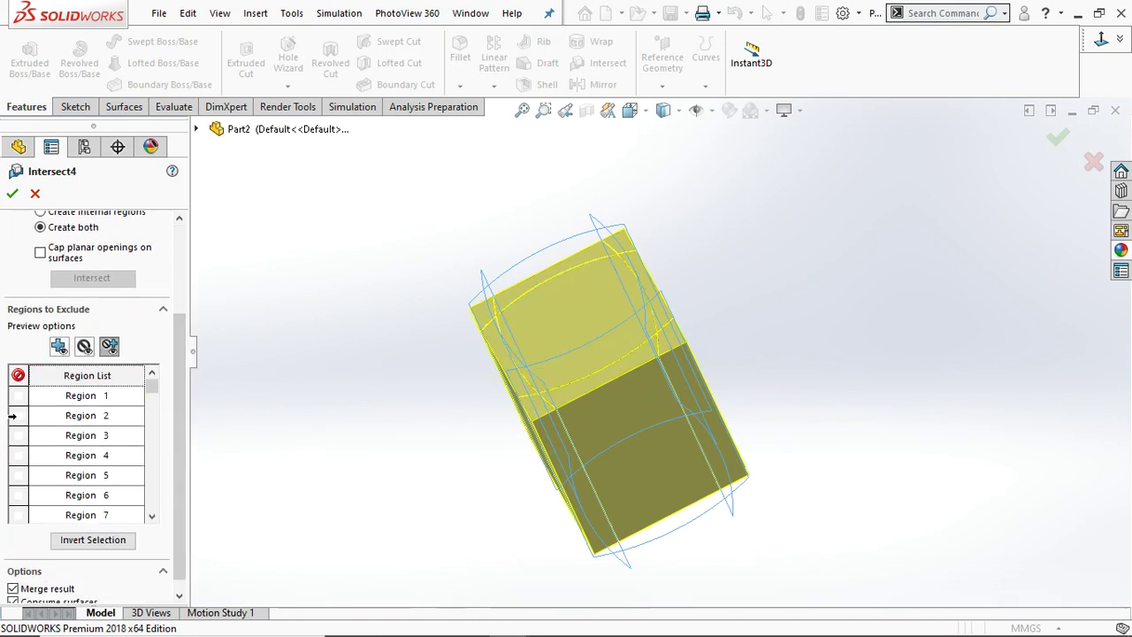
Exclude the six outer strip regions and accept, keeping only the bulging core.
middle_click_drag(446, 327, 501, 336)
left_click(510, 327)
left_click(538, 346)
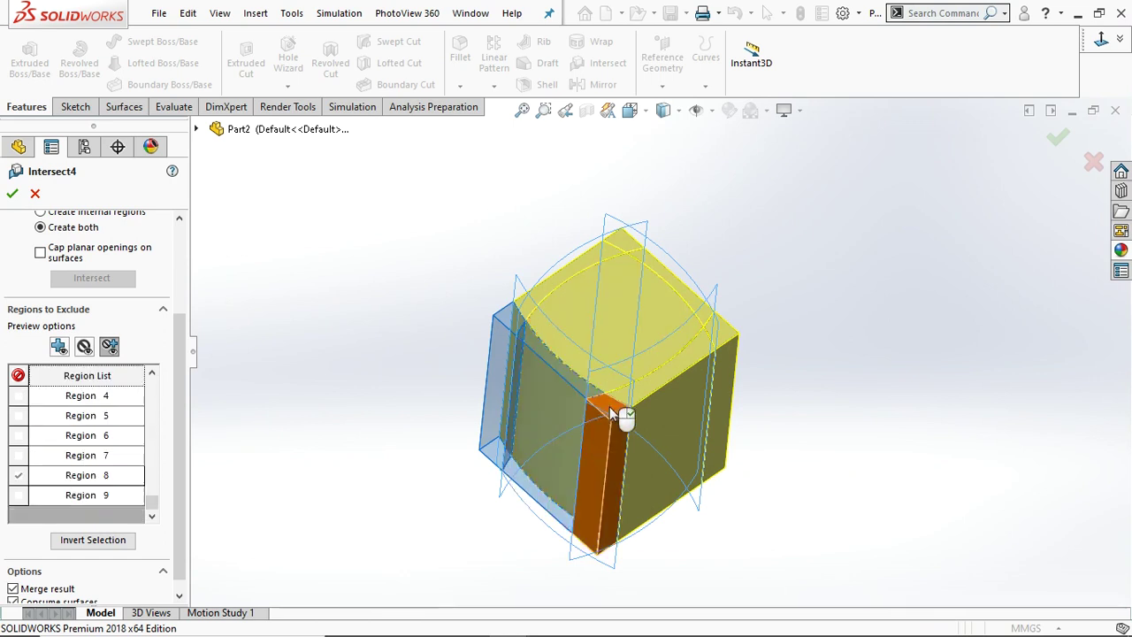
left_click(609, 407)
left_click(728, 354)
left_click(724, 337)
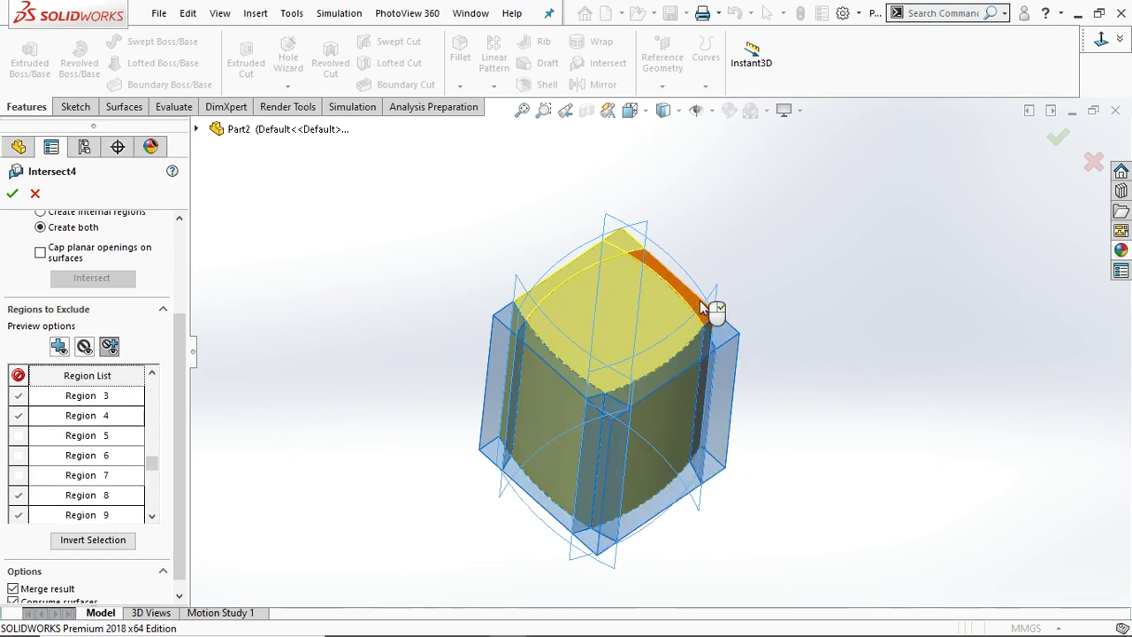
left_click(590, 252)
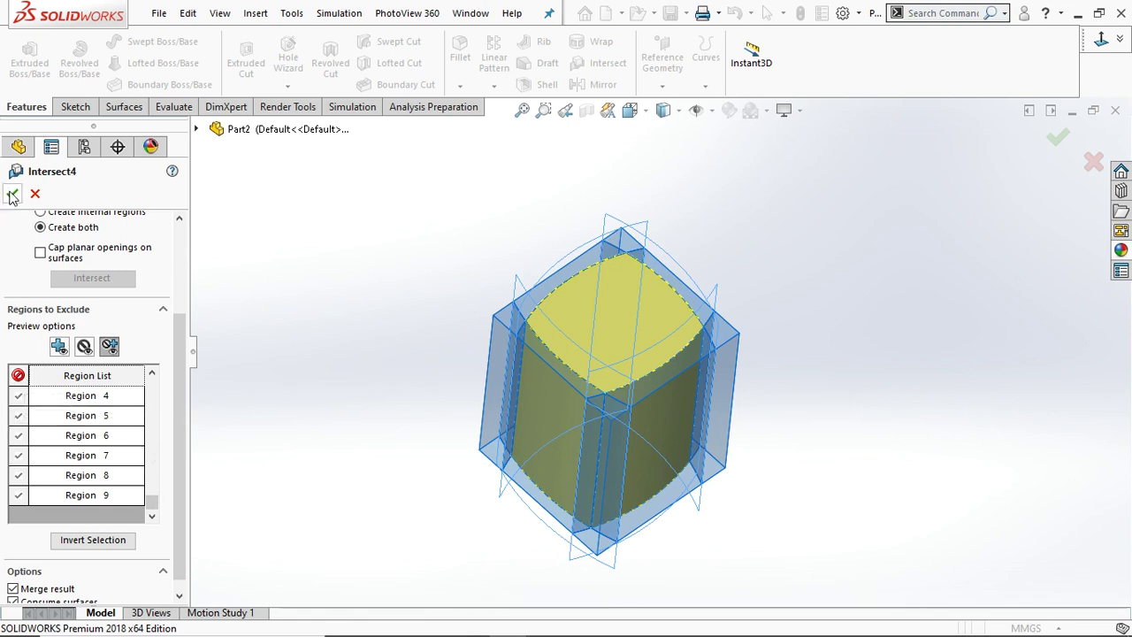
key("Return")
scroll(645, 365, "up", 3)
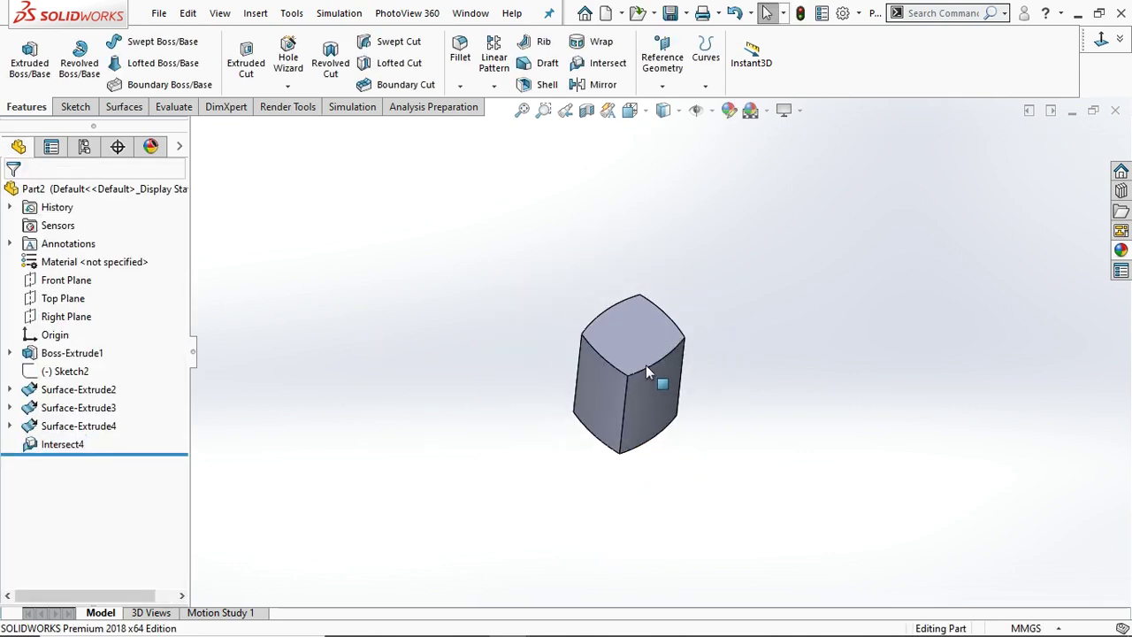
scroll(645, 365, "down", 3)
Invert Intersect4's excluded regions back to Region 2 only, accept, and dismiss the unsaved-document notice.
left_click(46, 447)
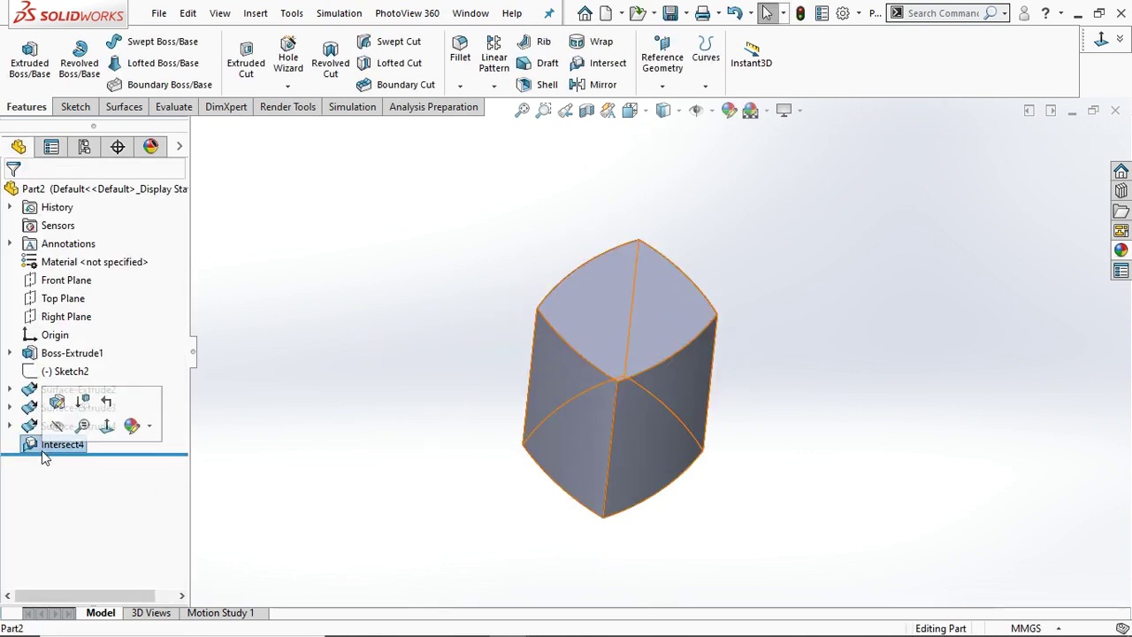
left_click(55, 401)
scroll(185, 380, "down", 3)
scroll(186, 380, "down", 1)
left_click(90, 527)
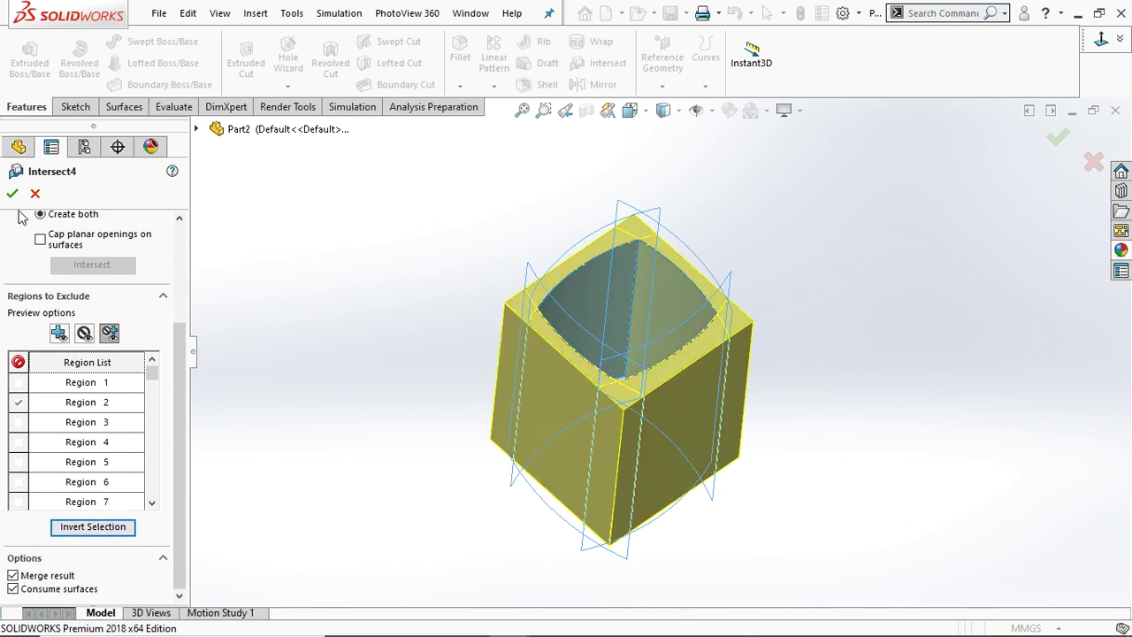
key("Return")
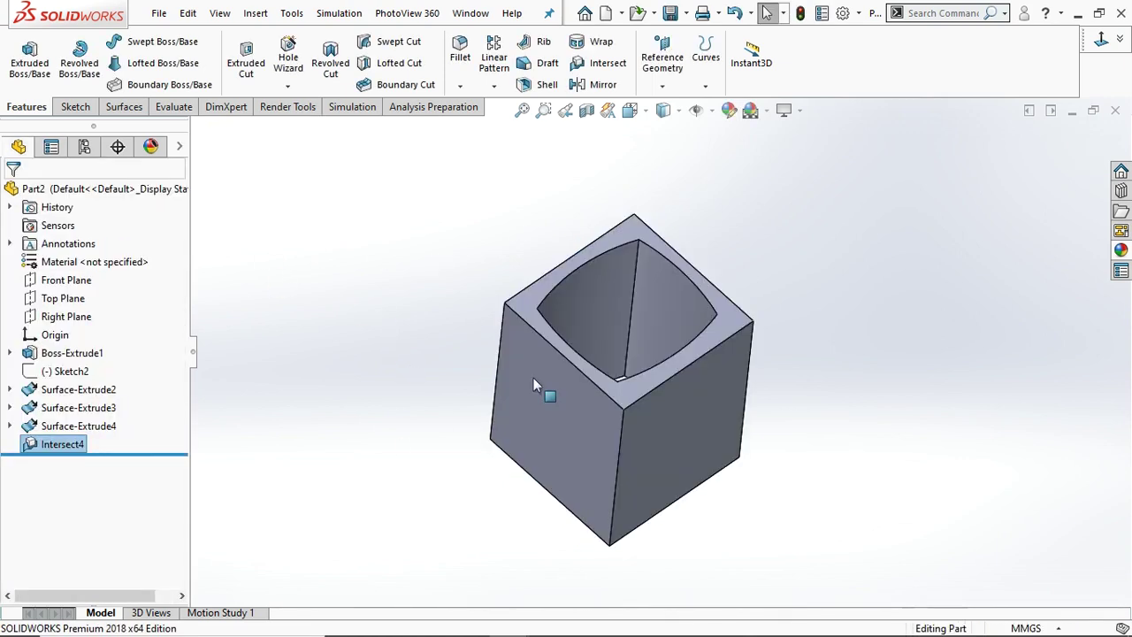
middle_click_drag(847, 327, 710, 358)
scroll(712, 305, "down", 3)
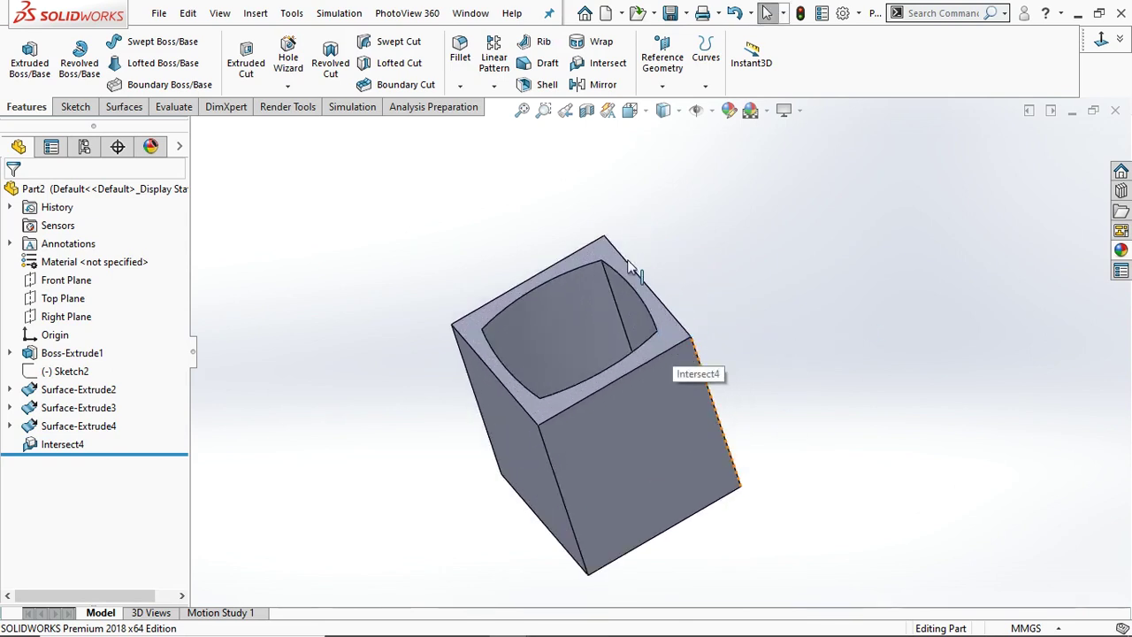
left_click(1118, 543)
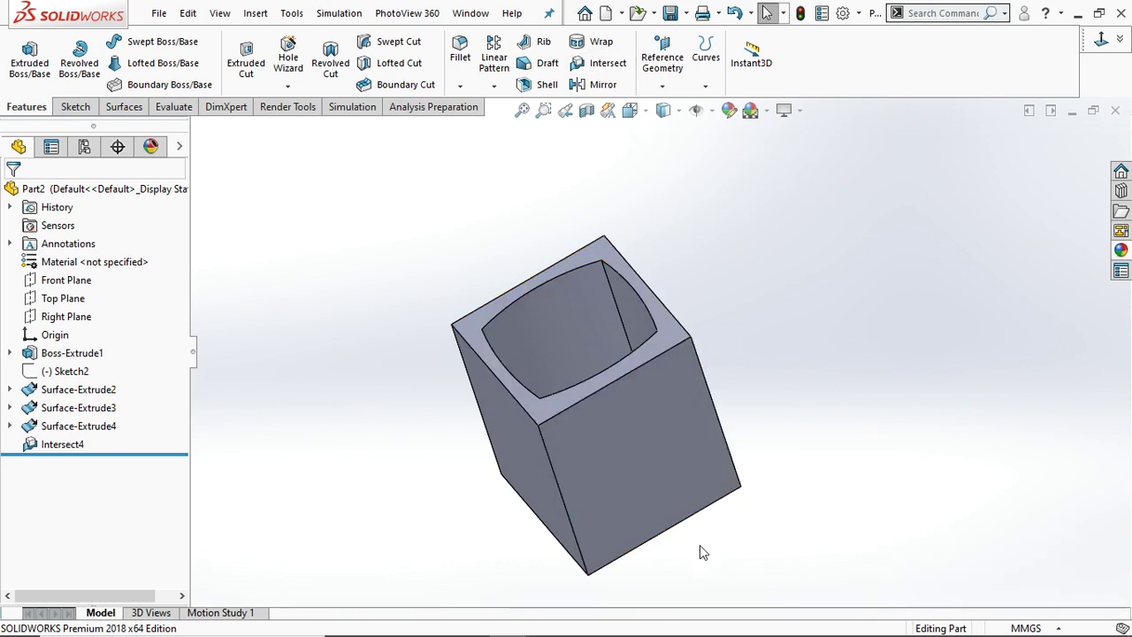
Switch to the Part3 window and orbit to inspect Plane1 through Plane6.
mouse_move(509, 620)
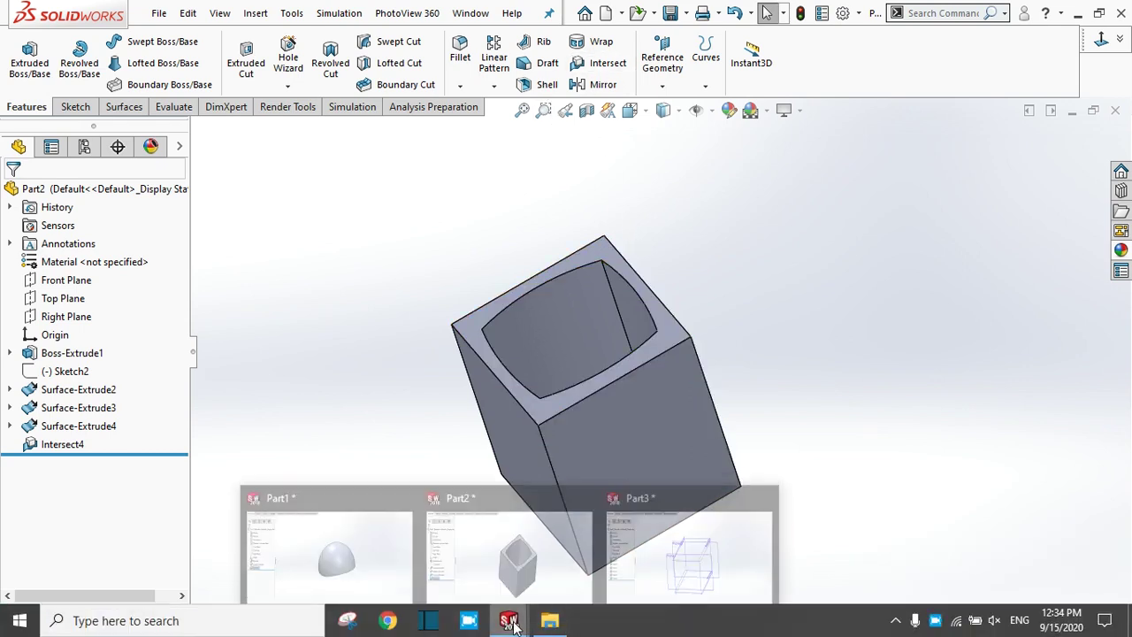
left_click(647, 562)
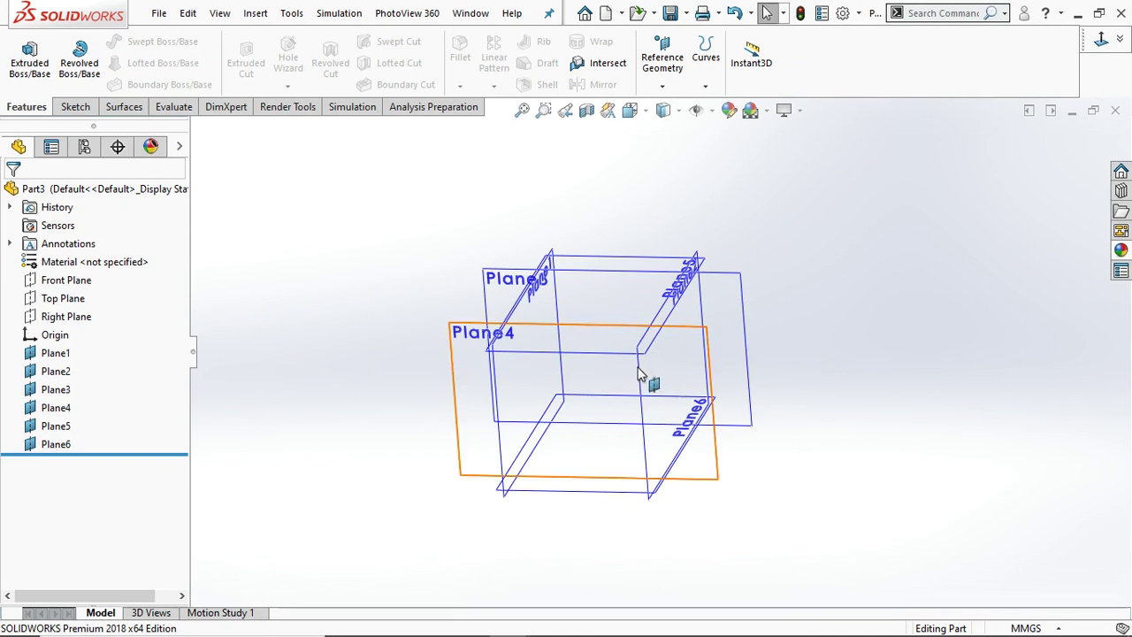
scroll(663, 376, "up", 3)
scroll(685, 376, "down", 5)
middle_click_drag(857, 291, 855, 235)
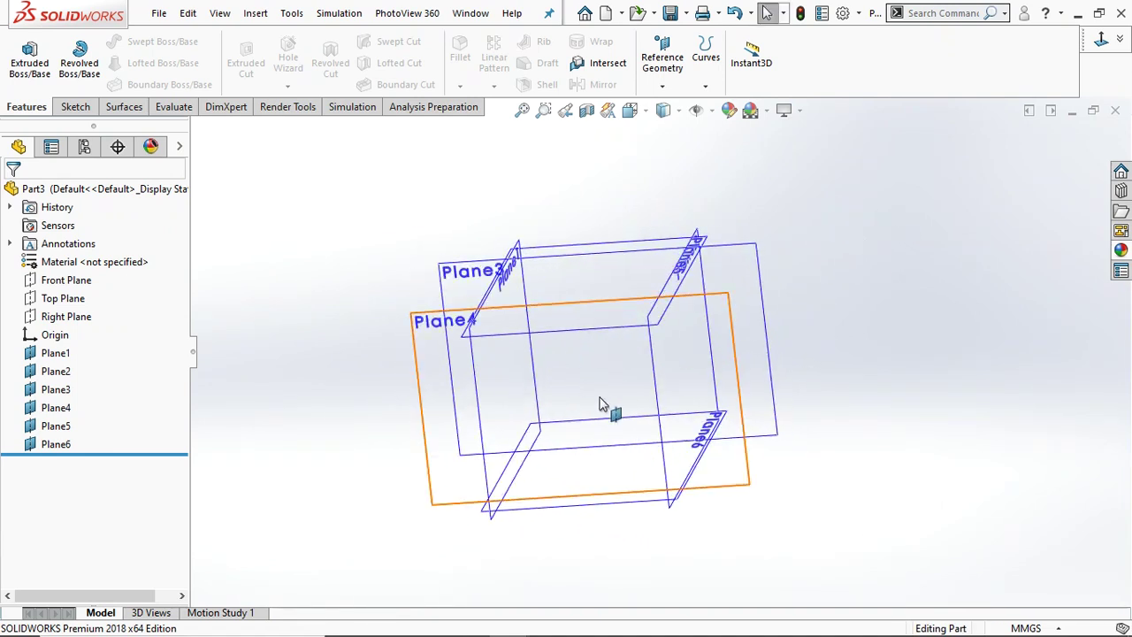
mouse_move(819, 409)
middle_mouse_down()
mouse_move(773, 336)
mouse_move(823, 419)
mouse_move(828, 404)
middle_mouse_up()
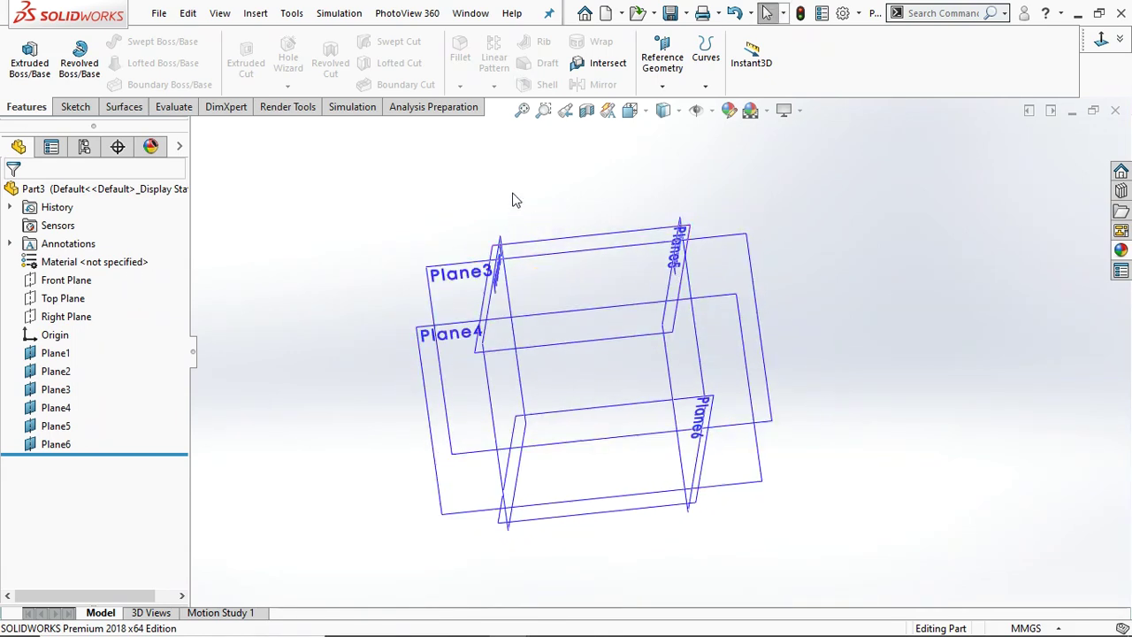
Start an intersect and select Plane1 through Plane6 from the flyout feature tree.
left_click(604, 64)
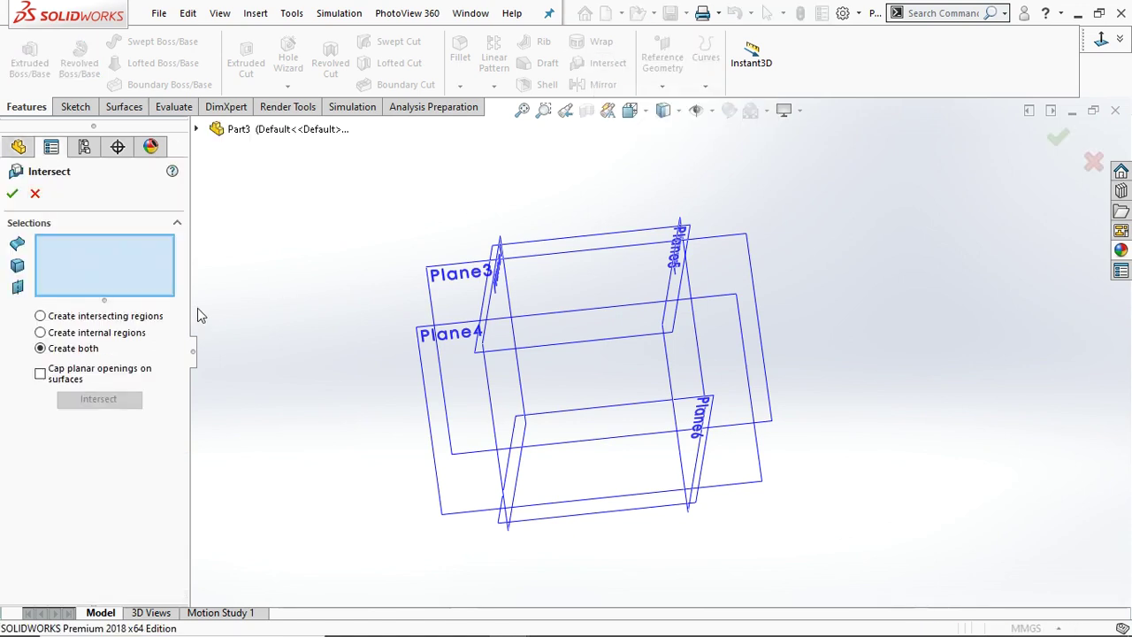
left_click(196, 129)
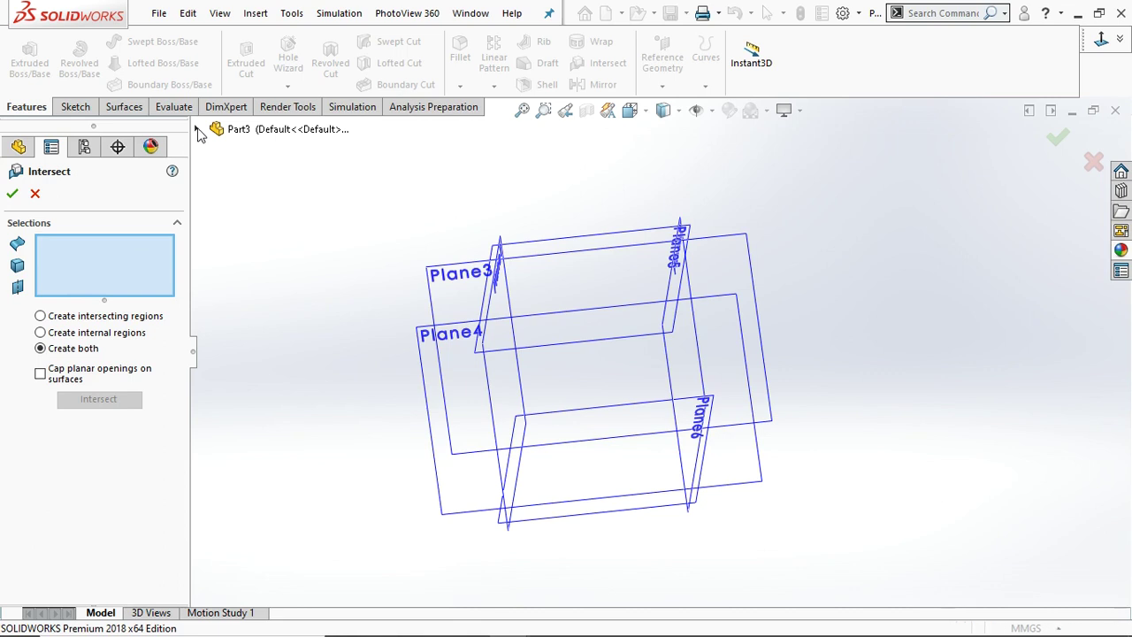
left_click(264, 385)
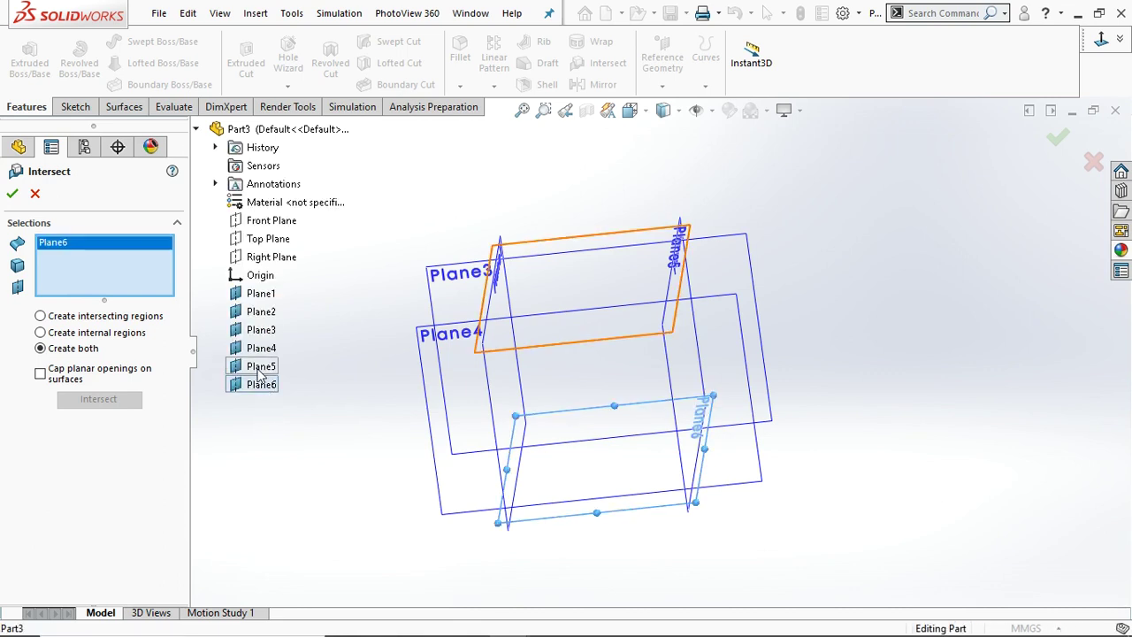
left_click(262, 366)
left_click(262, 348)
left_click(261, 330)
left_click(258, 313)
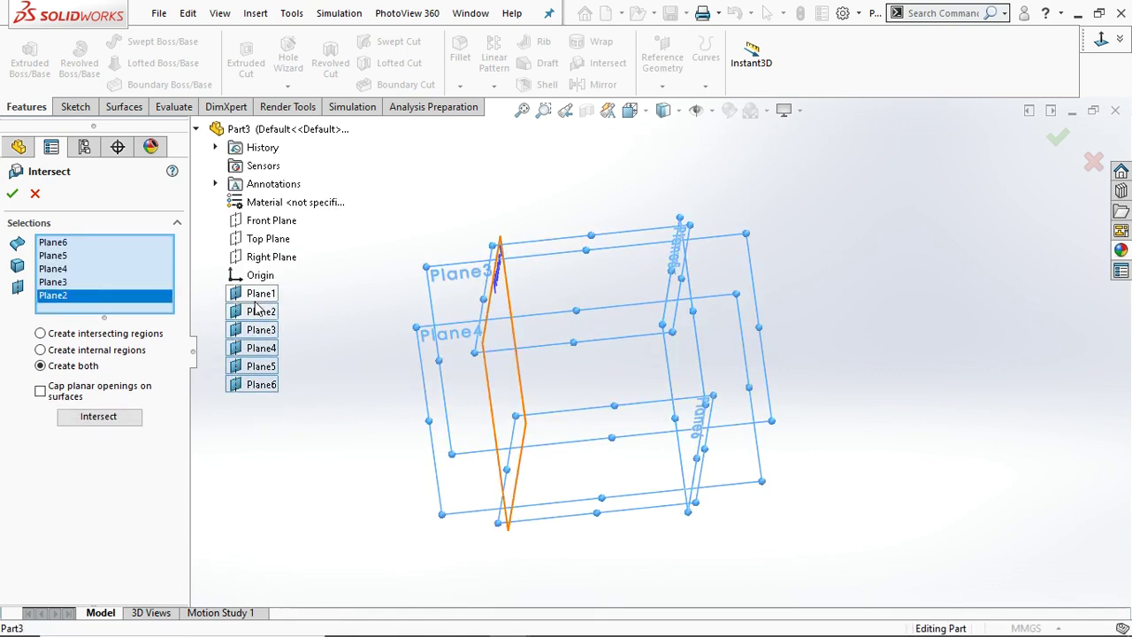
left_click(260, 293)
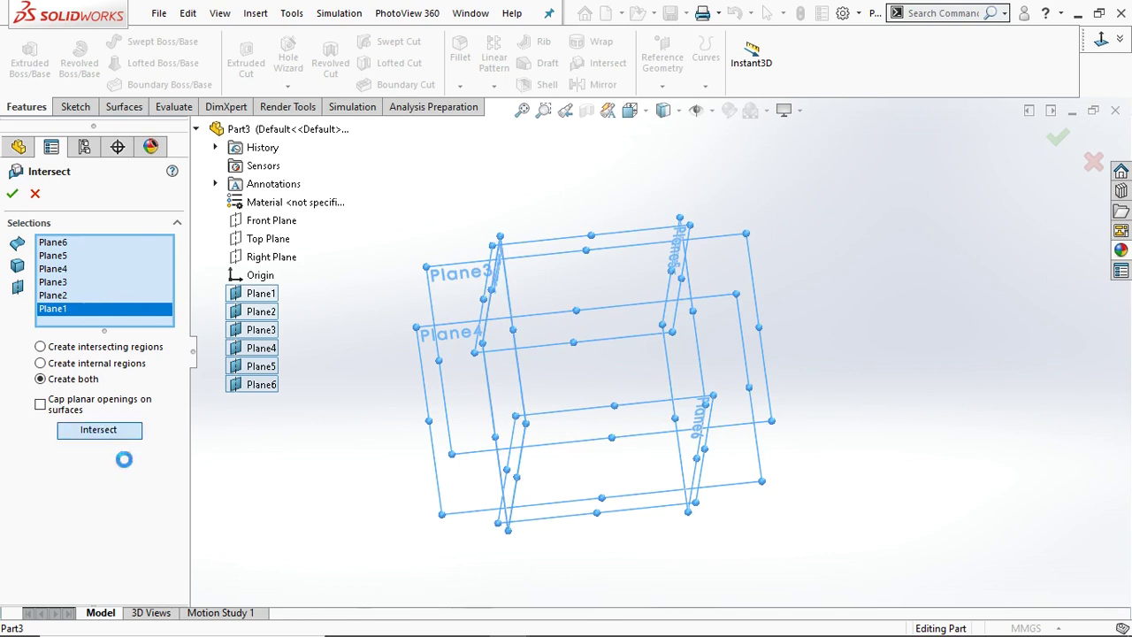
Compute the region enclosed by the six planes and accept, creating the box solid Intersect4.
left_click(99, 430)
scroll(186, 492, "down", 3)
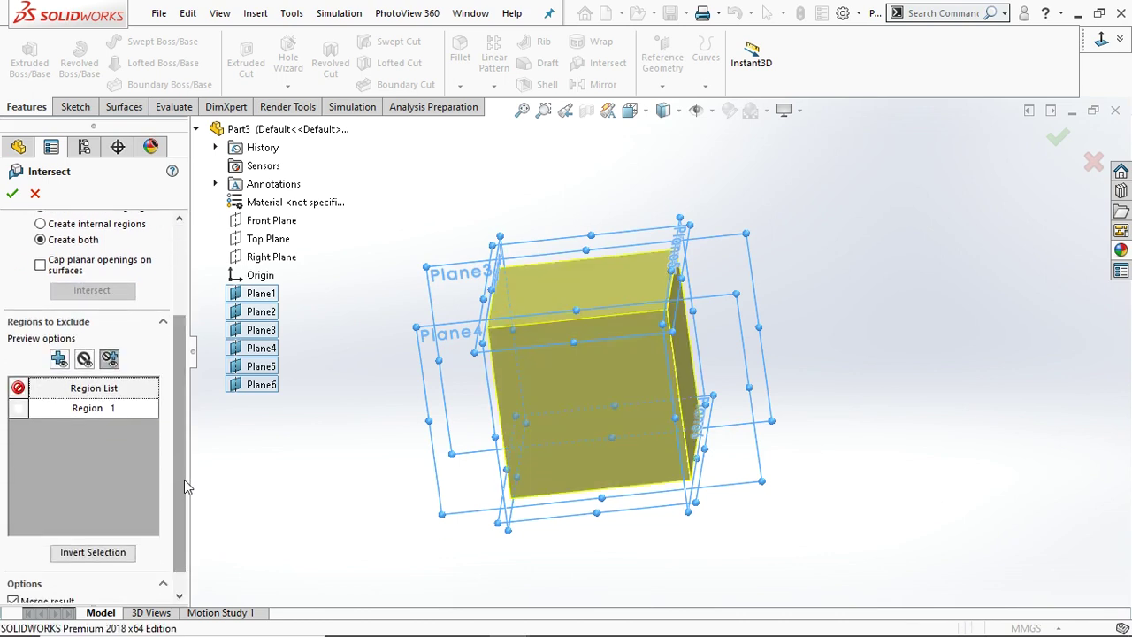
left_click(11, 195)
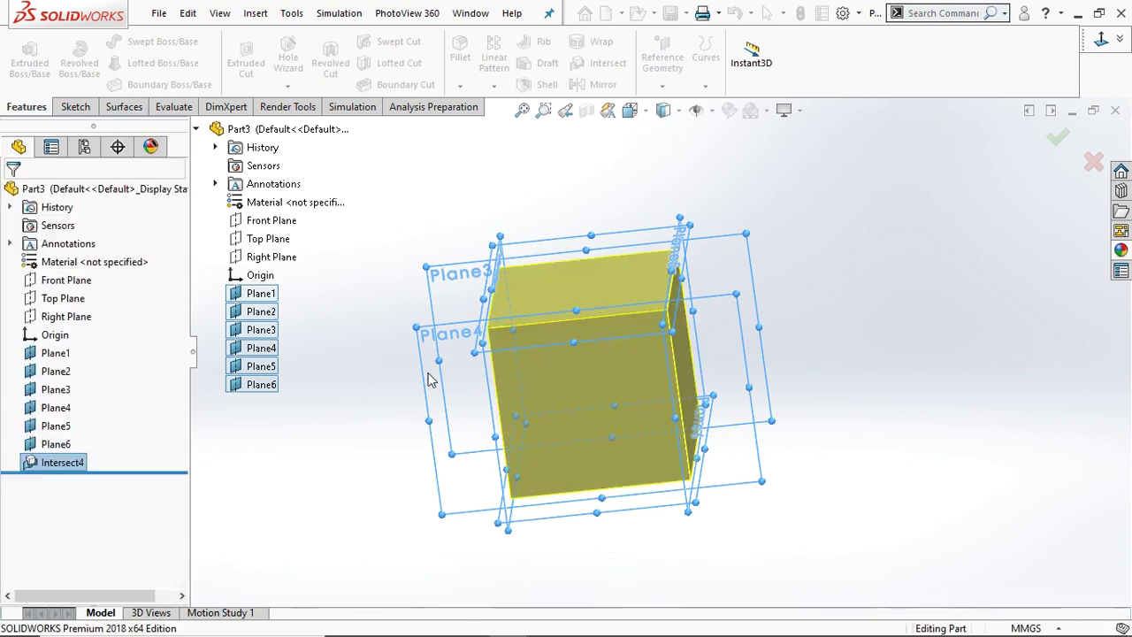
middle_click_drag(574, 358, 743, 360)
scroll(698, 371, "up", 3)
scroll(694, 370, "down", 2)
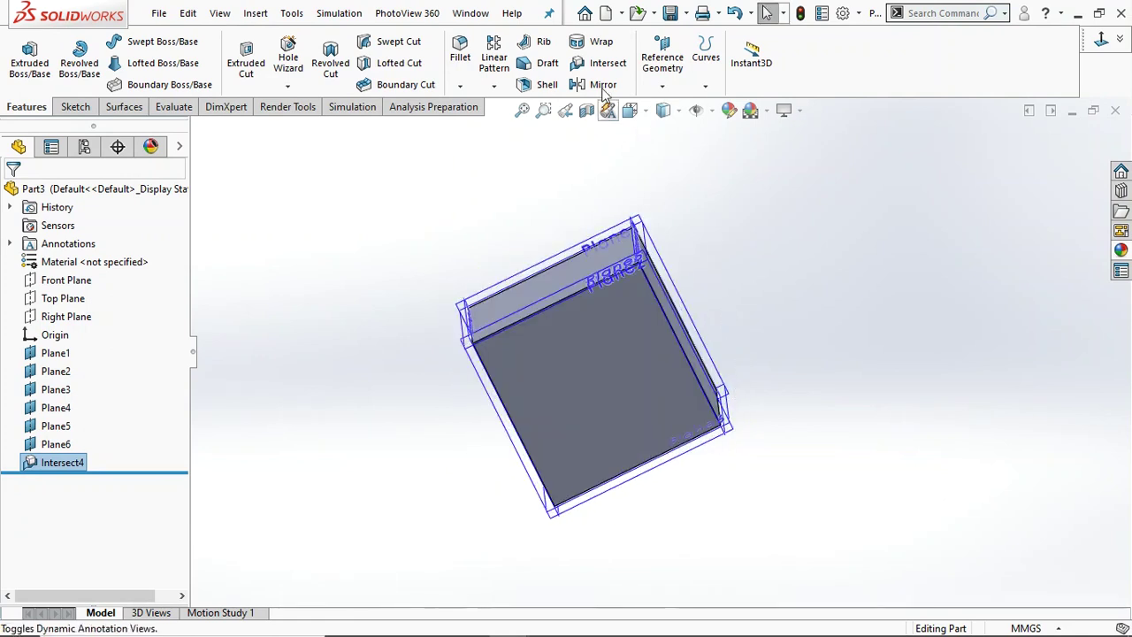